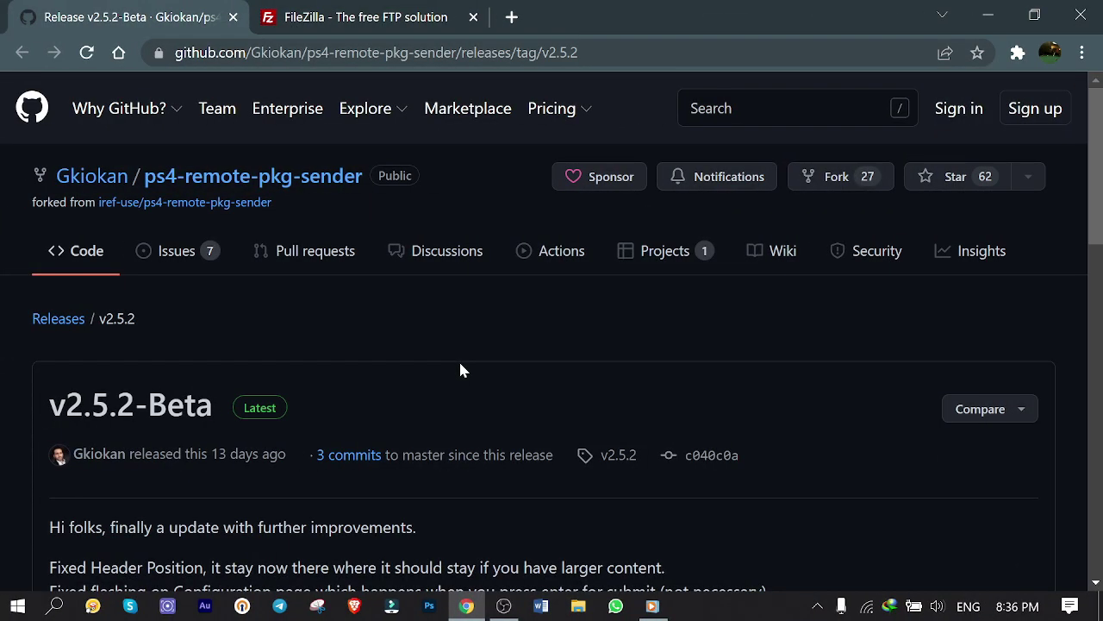
Step: Scroll the v2.5.2-Beta release page down to its Assets file list
{"action": "scroll", "coordinate": [460, 369], "scroll_direction": "down", "scroll_amount": 2}
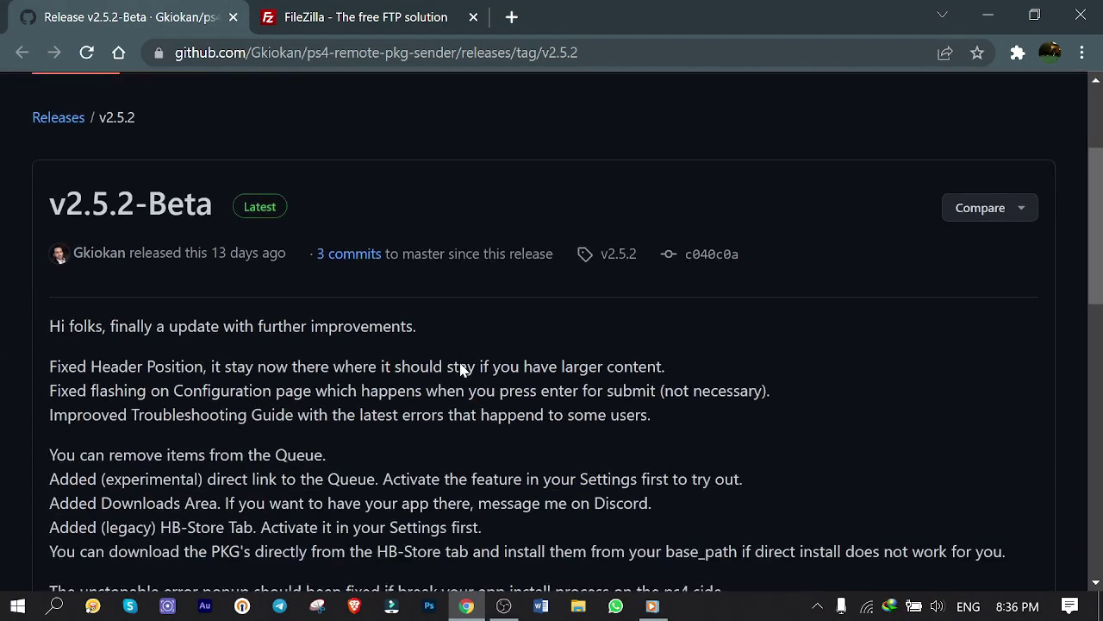
{"action": "scroll", "coordinate": [460, 368], "scroll_direction": "down", "scroll_amount": 5}
{"action": "scroll", "coordinate": [459, 369], "scroll_direction": "down", "scroll_amount": 2}
{"action": "scroll", "coordinate": [459, 368], "scroll_direction": "down", "scroll_amount": 1}
{"action": "scroll", "coordinate": [459, 369], "scroll_direction": "down", "scroll_amount": 1}
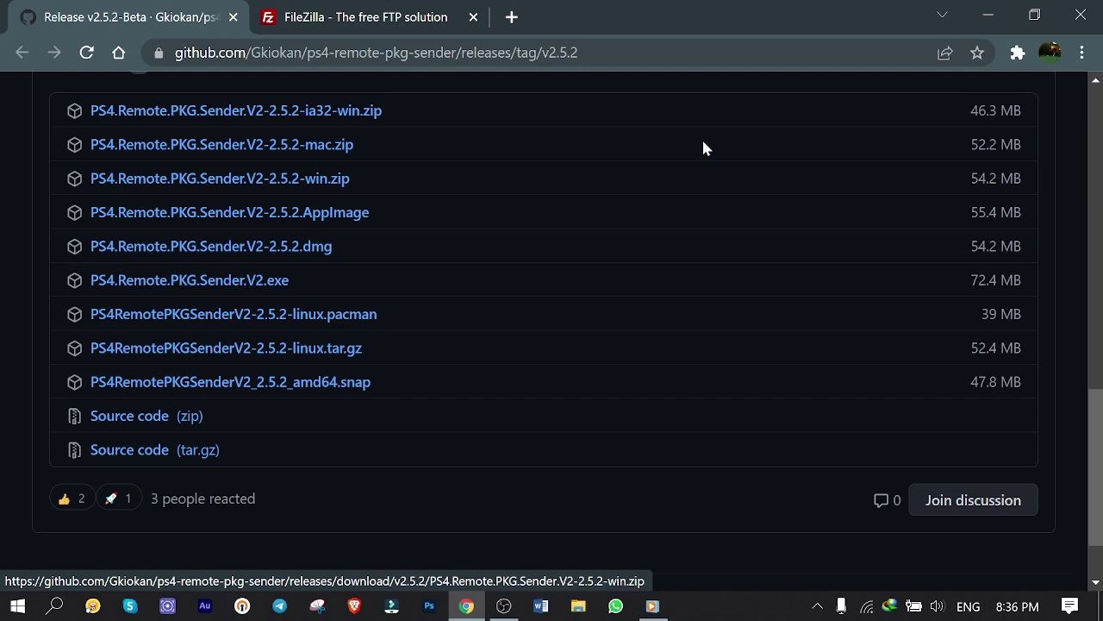
Step: Create a new desktop folder named RPS
{"action": "left_click", "coordinate": [994, 17]}
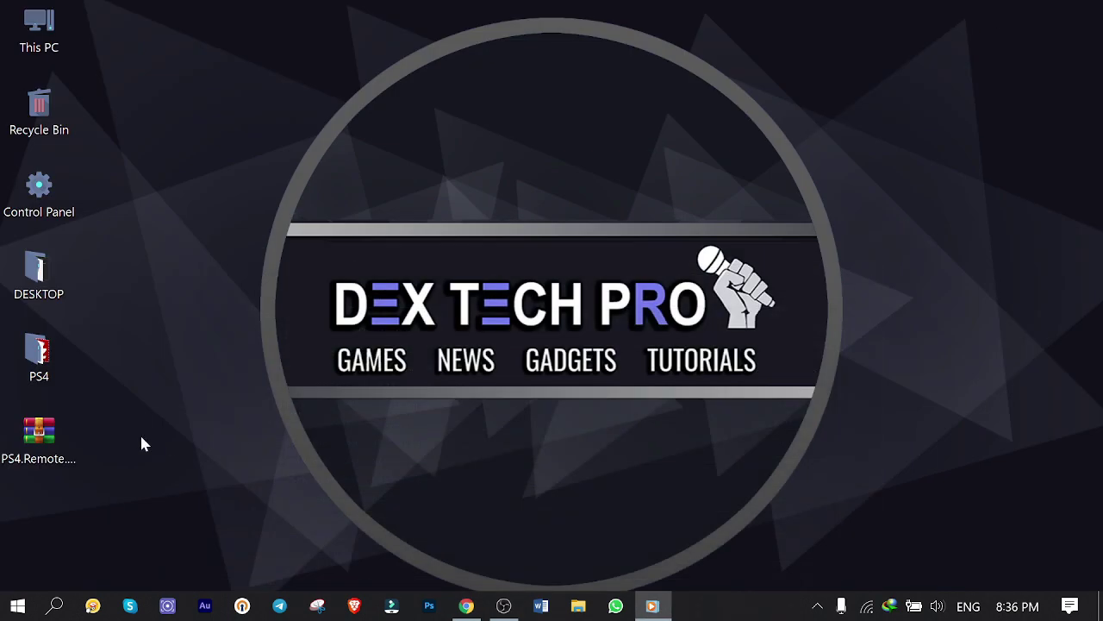
{"action": "left_click", "coordinate": [18, 448]}
{"action": "right_click", "coordinate": [190, 399]}
{"action": "mouse_move", "coordinate": [235, 306]}
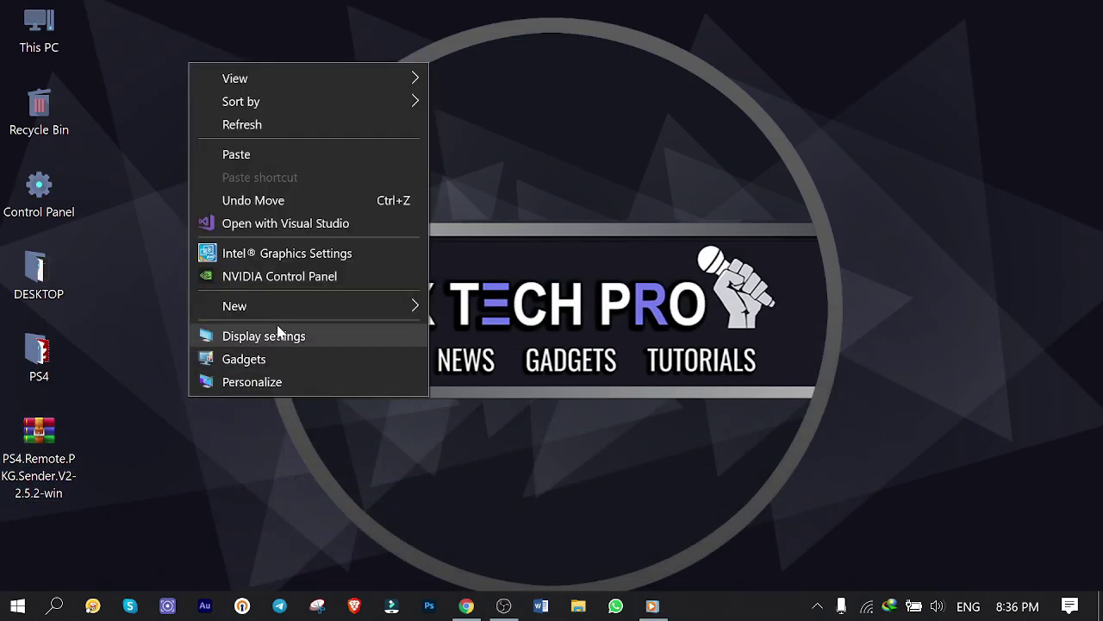
{"action": "left_click", "coordinate": [474, 308]}
{"action": "type", "text": "R"}
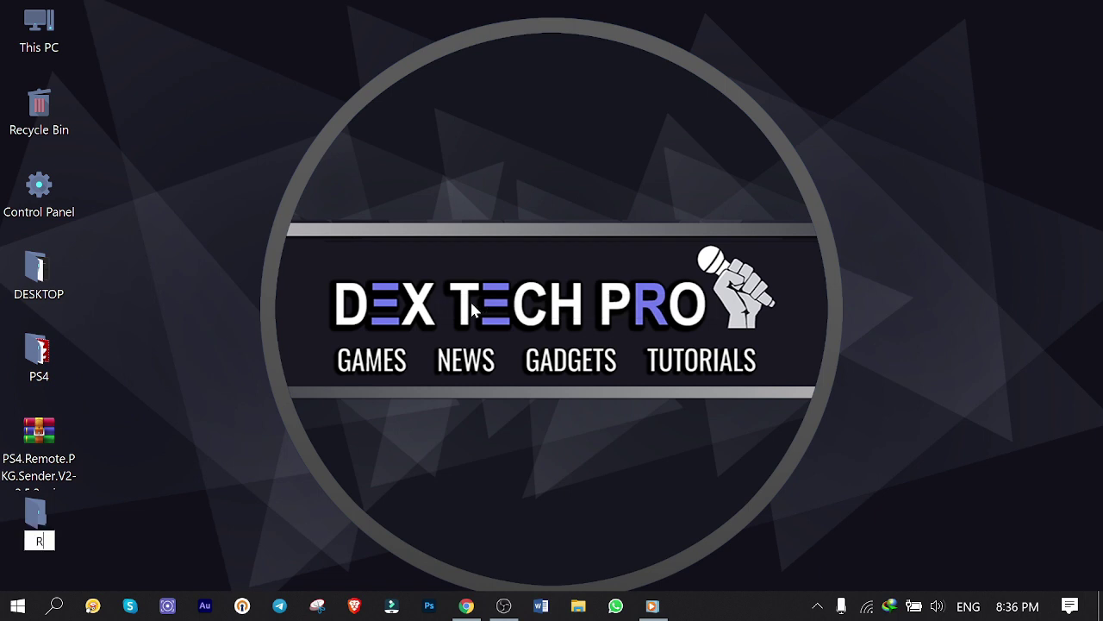
{"action": "type", "text": "PS"}
{"action": "key", "text": "Return"}
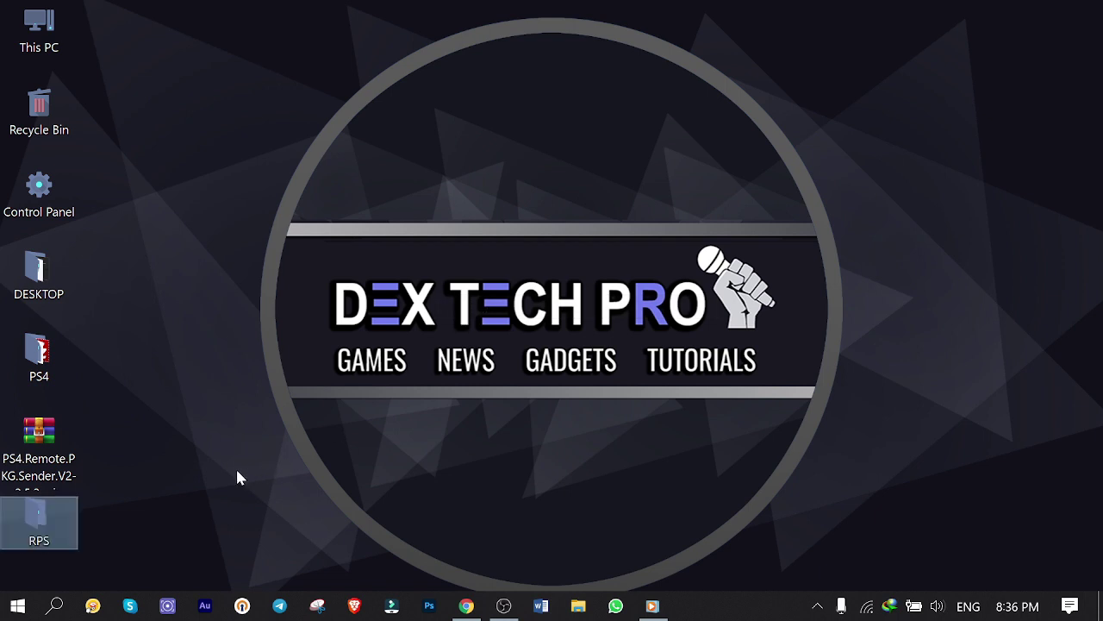
Step: Move the sender zip archive into RPS and extract it there
{"action": "double_click", "coordinate": [50, 524]}
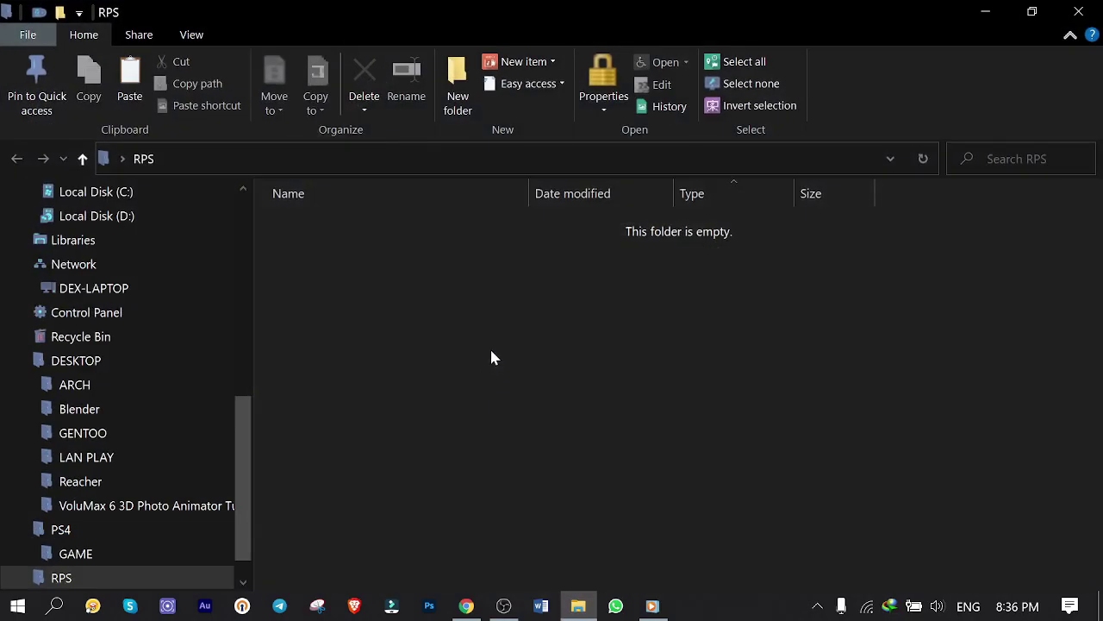
{"action": "left_click", "coordinate": [1031, 11]}
{"action": "left_click_drag", "start_coordinate": [39, 436], "coordinate": [794, 339]}
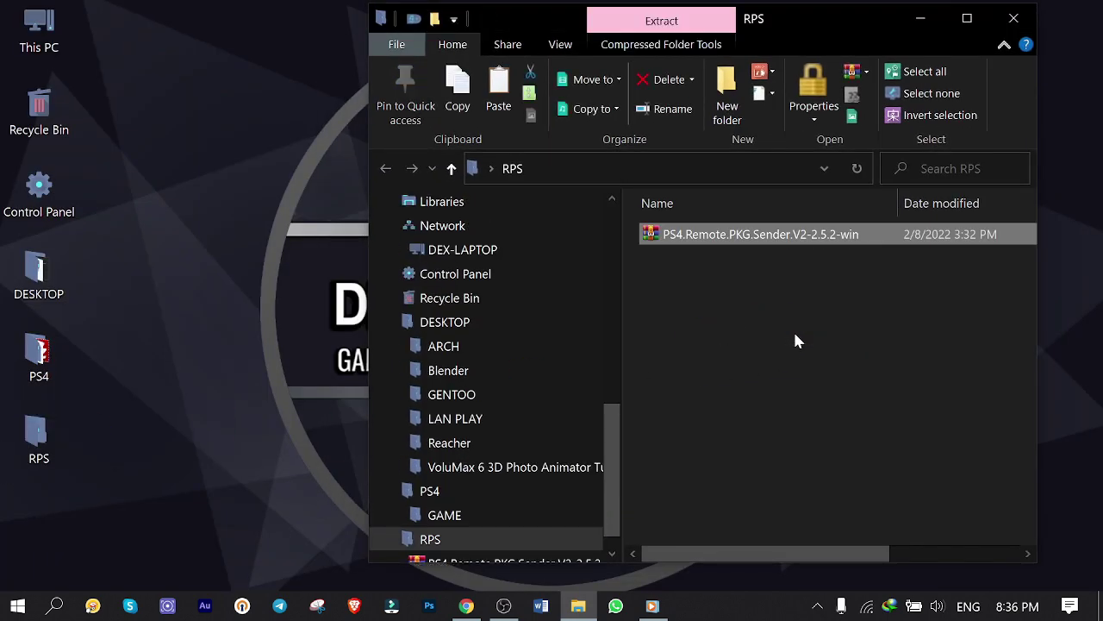
{"action": "right_click", "coordinate": [682, 242]}
{"action": "left_click", "coordinate": [765, 242]}
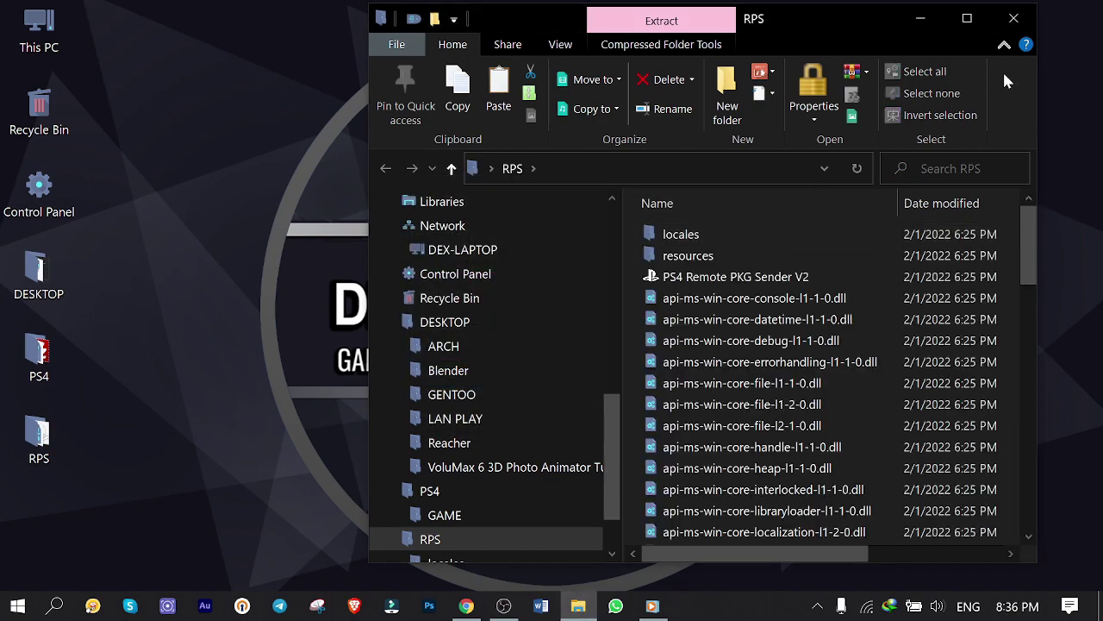
Step: Run the PS4 Remote PKG Sender V2 application as administrator
{"action": "left_click", "coordinate": [969, 24]}
{"action": "left_click", "coordinate": [350, 274]}
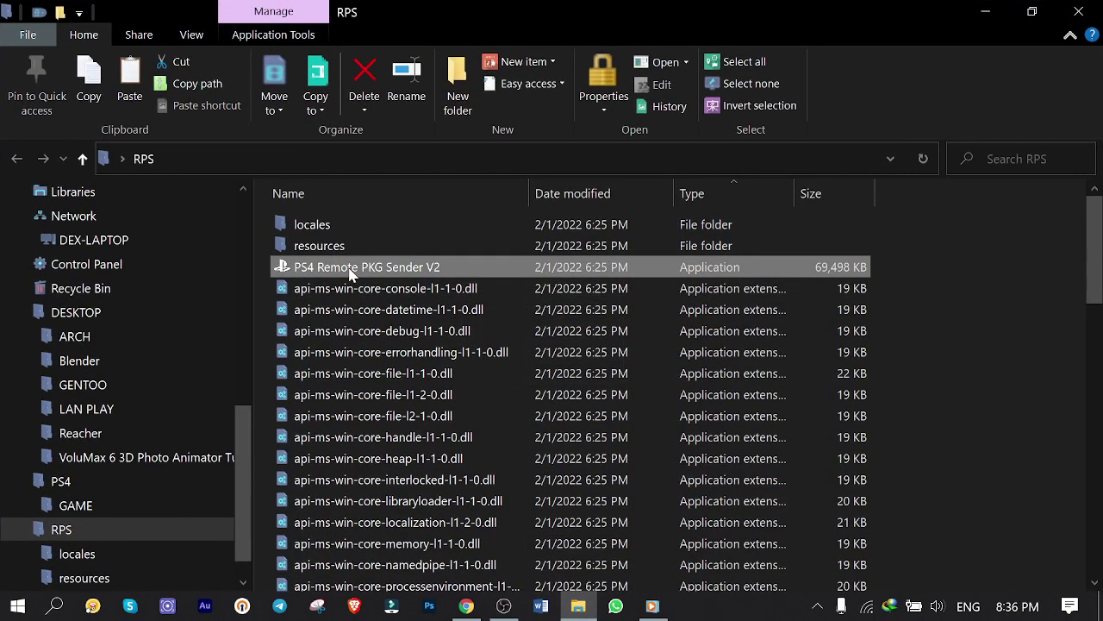
{"action": "right_click", "coordinate": [350, 272]}
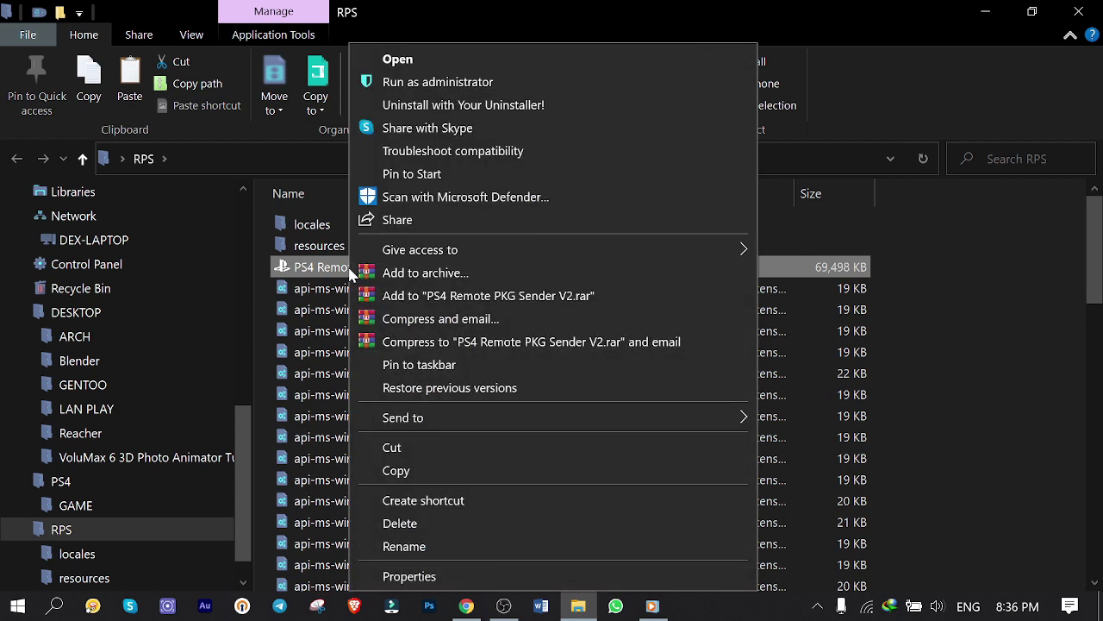
{"action": "left_click", "coordinate": [437, 81]}
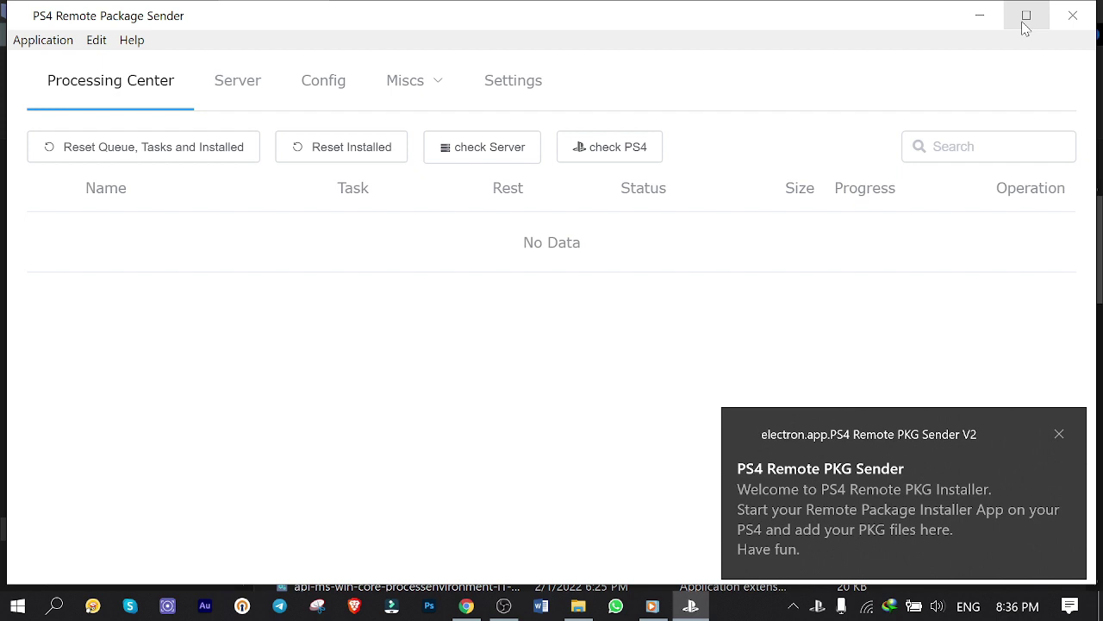
Step: Maximize the sender, dismiss the welcome notice, and go to the Miscs Downloads page
{"action": "left_click", "coordinate": [1025, 26]}
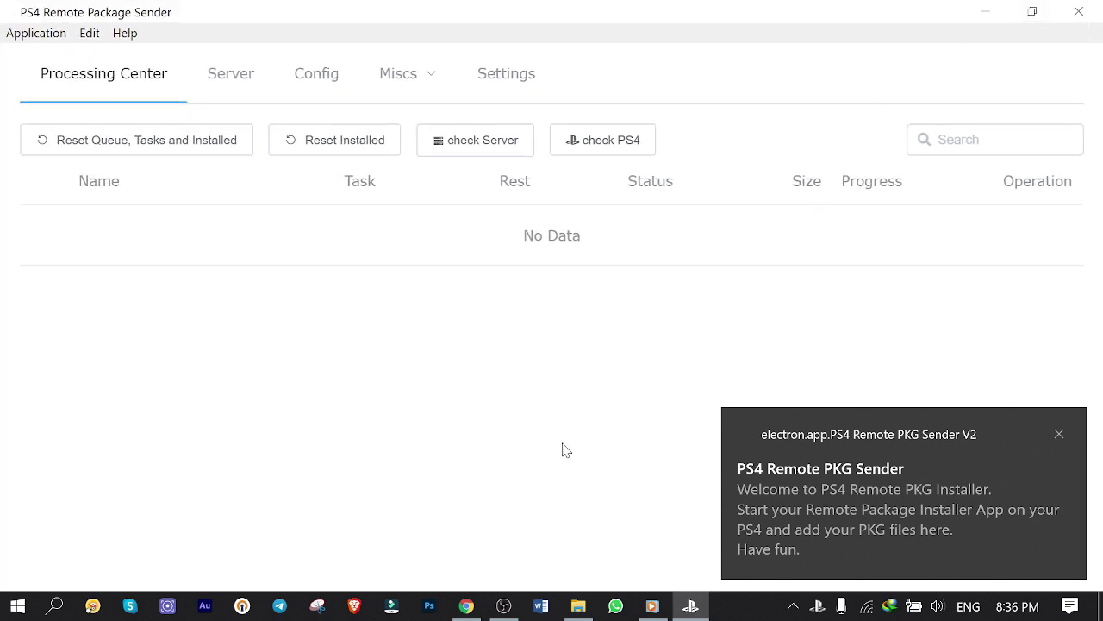
{"action": "left_click", "coordinate": [1059, 435]}
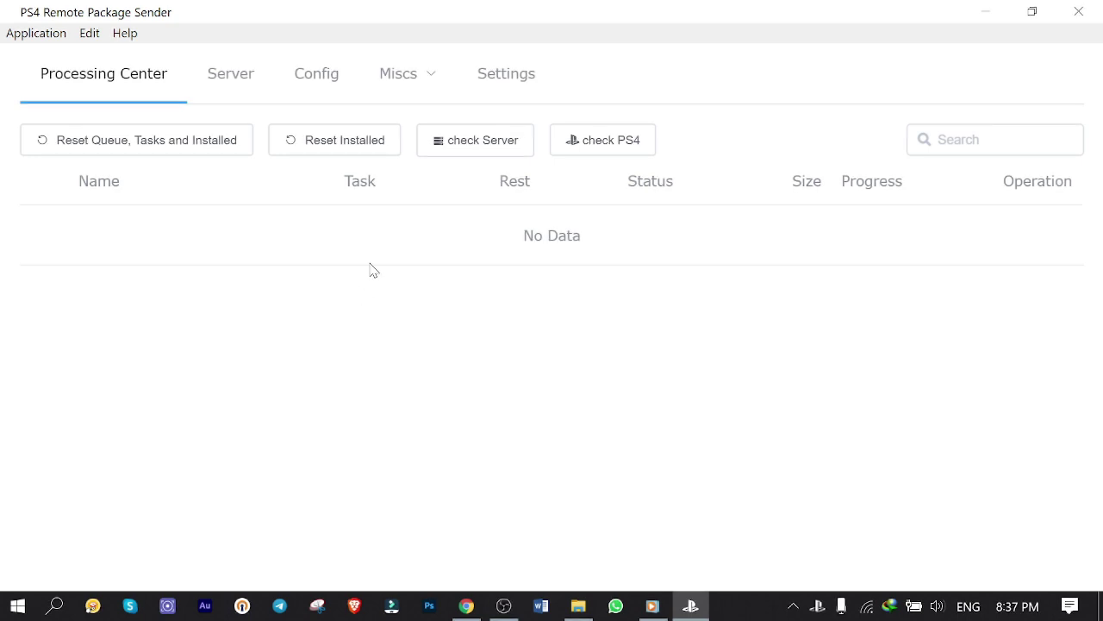
{"action": "mouse_move", "coordinate": [405, 74]}
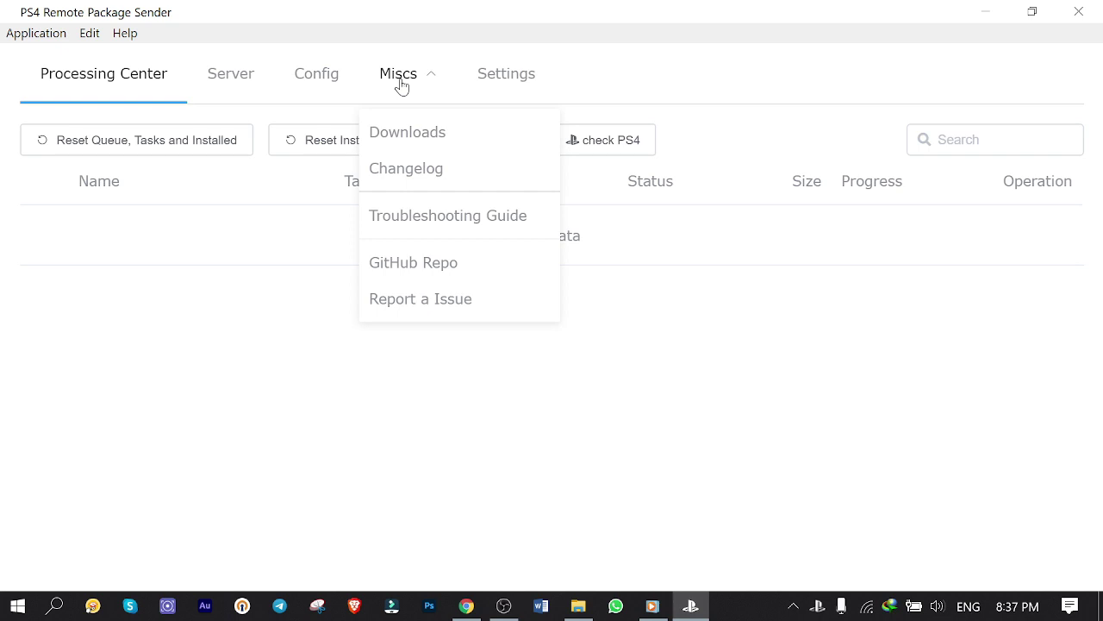
{"action": "left_click", "coordinate": [401, 133]}
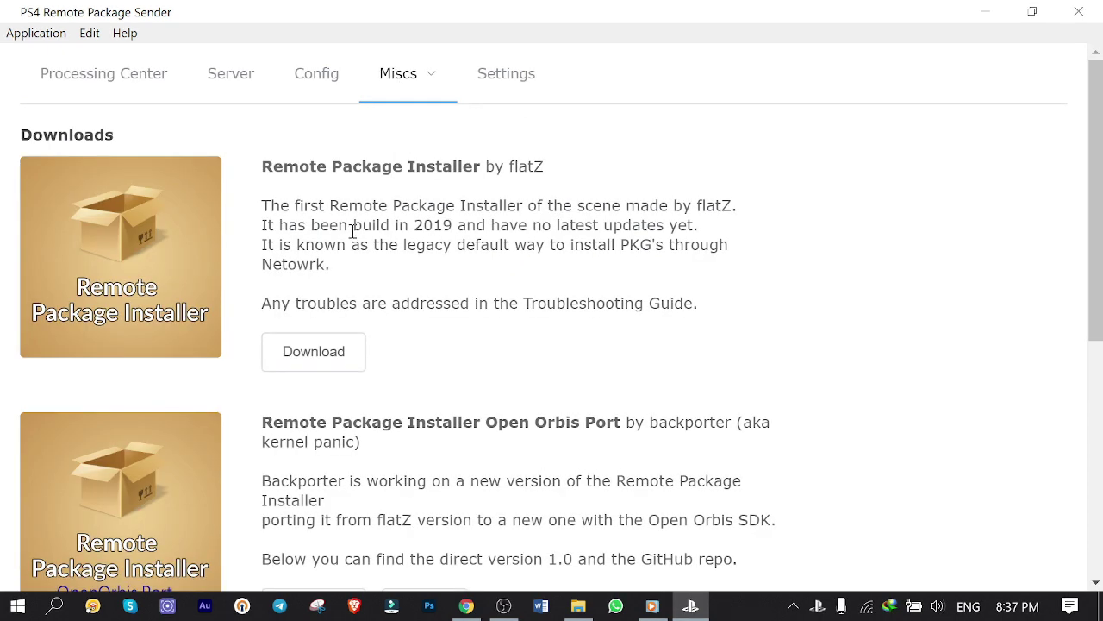
Step: Download remote_pkg_installer.pkg from MEGA and select it on the desktop
{"action": "left_click", "coordinate": [310, 362]}
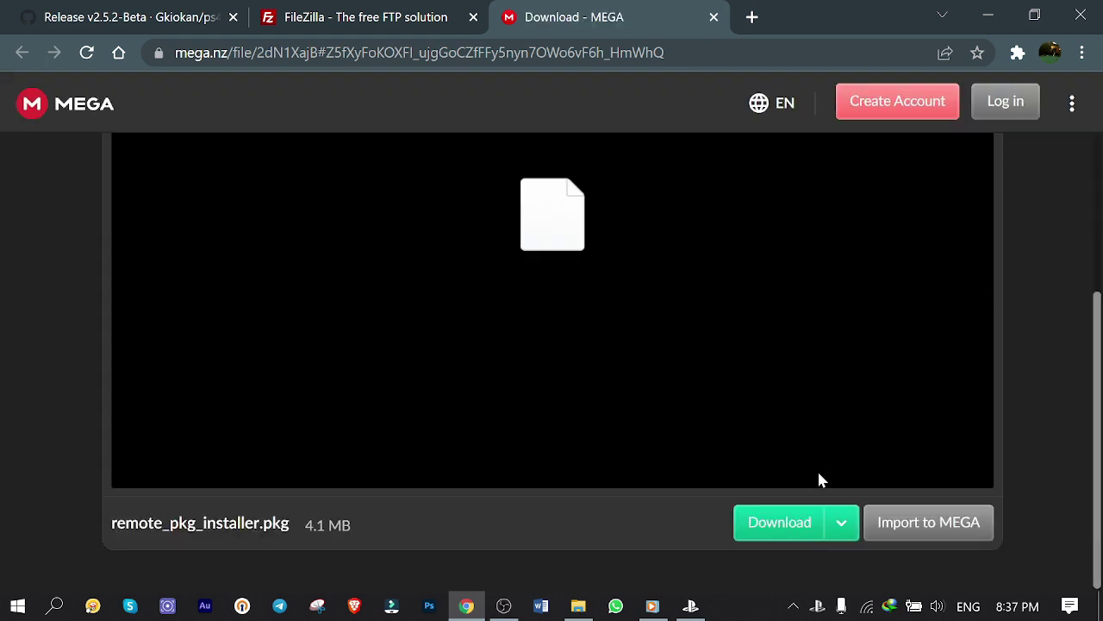
{"action": "left_click", "coordinate": [988, 15]}
{"action": "left_click", "coordinate": [24, 527]}
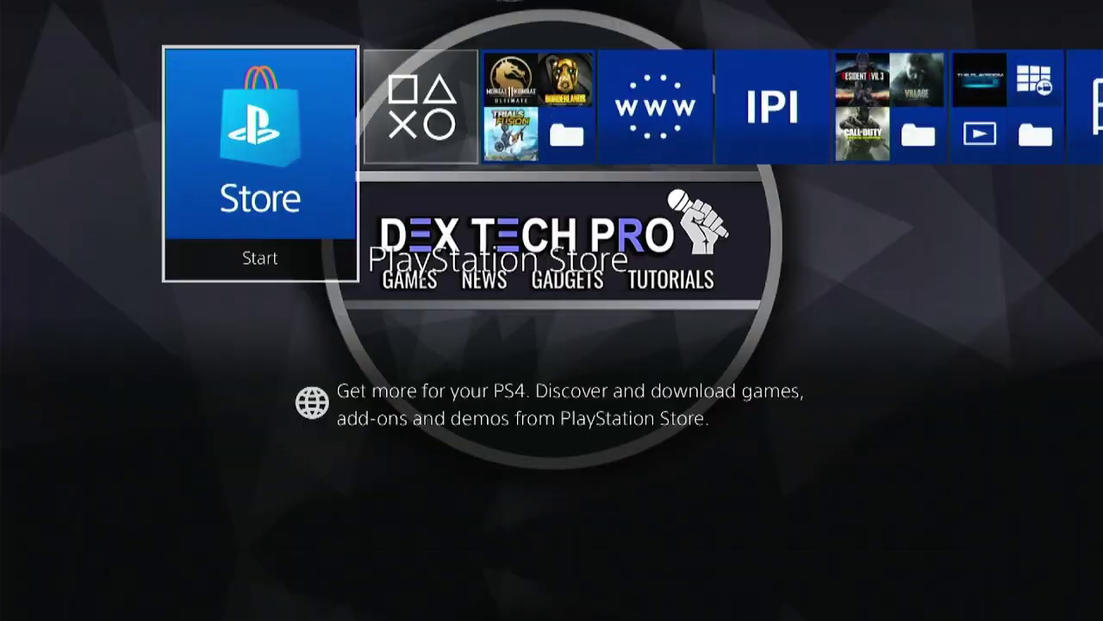
Step: Load GoldHEN from the 9.00 exploit host page, confirming the USB prompt
{"action": "key", "text": "Up"}
{"action": "key", "text": "Right"}
{"action": "key", "text": "Left"}
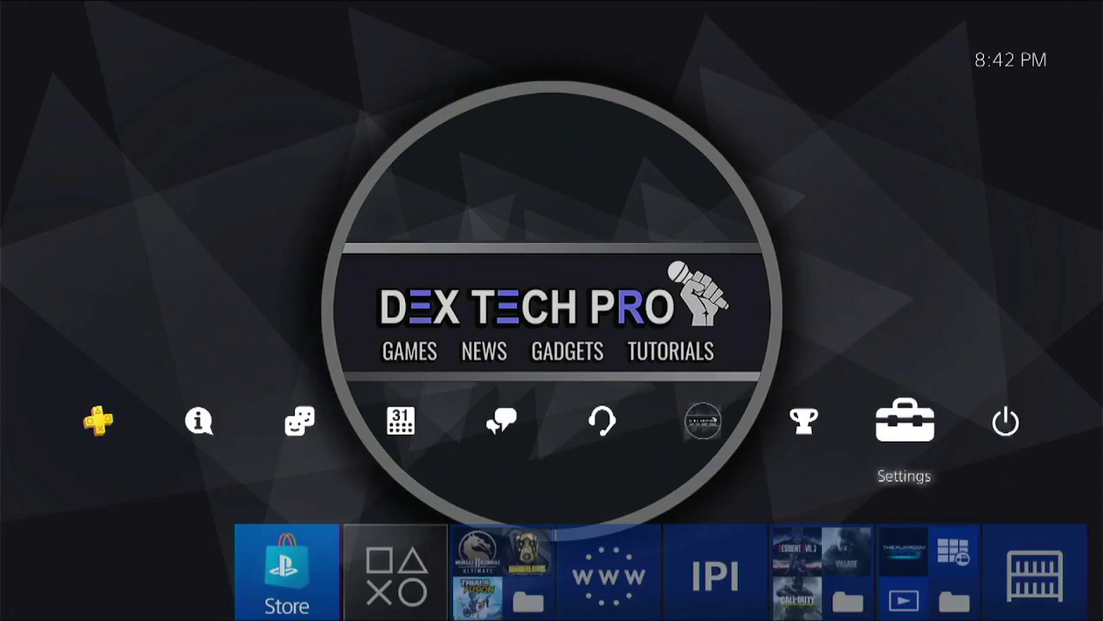
{"action": "key", "text": "Return"}
{"action": "key", "text": "Up"}
{"action": "key", "text": "Up"}
{"action": "key", "text": "Up"}
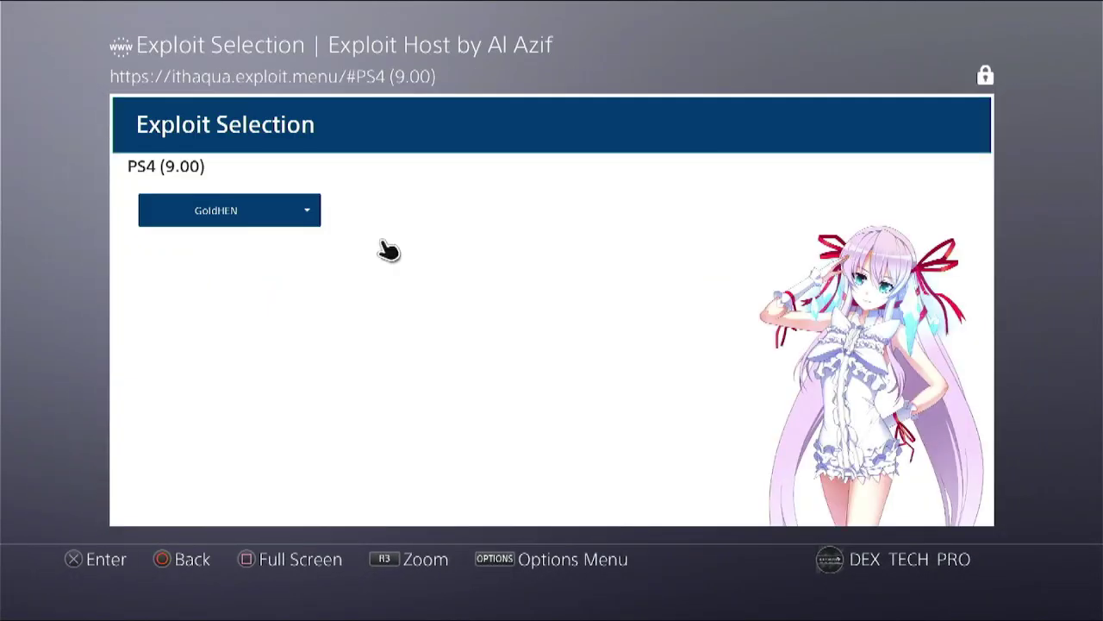
{"action": "left_click", "coordinate": [224, 219]}
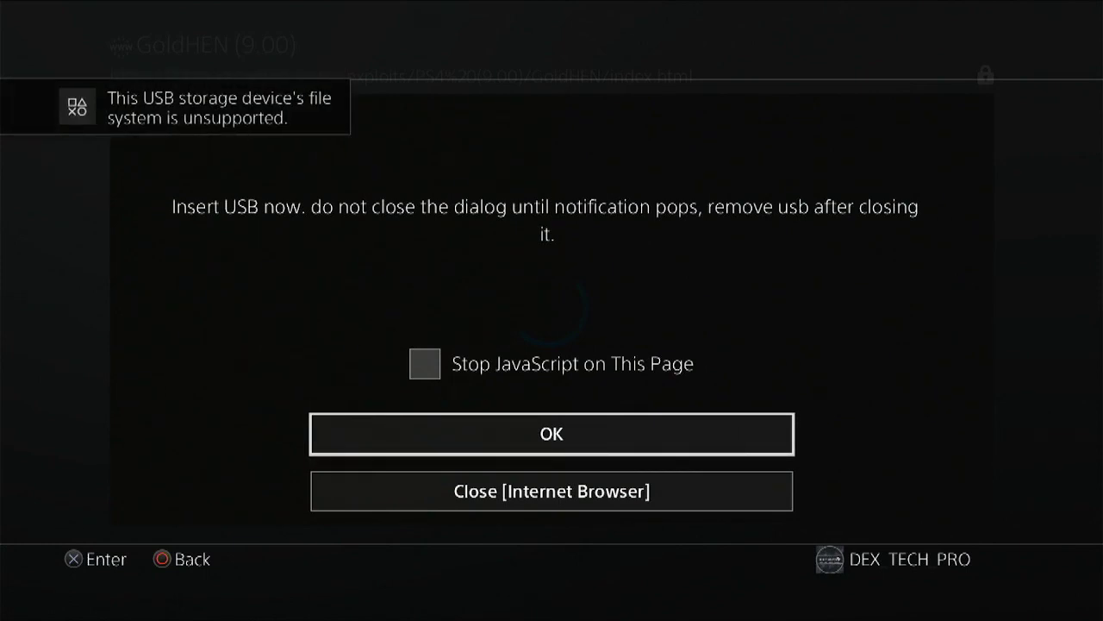
{"action": "key", "text": "Return"}
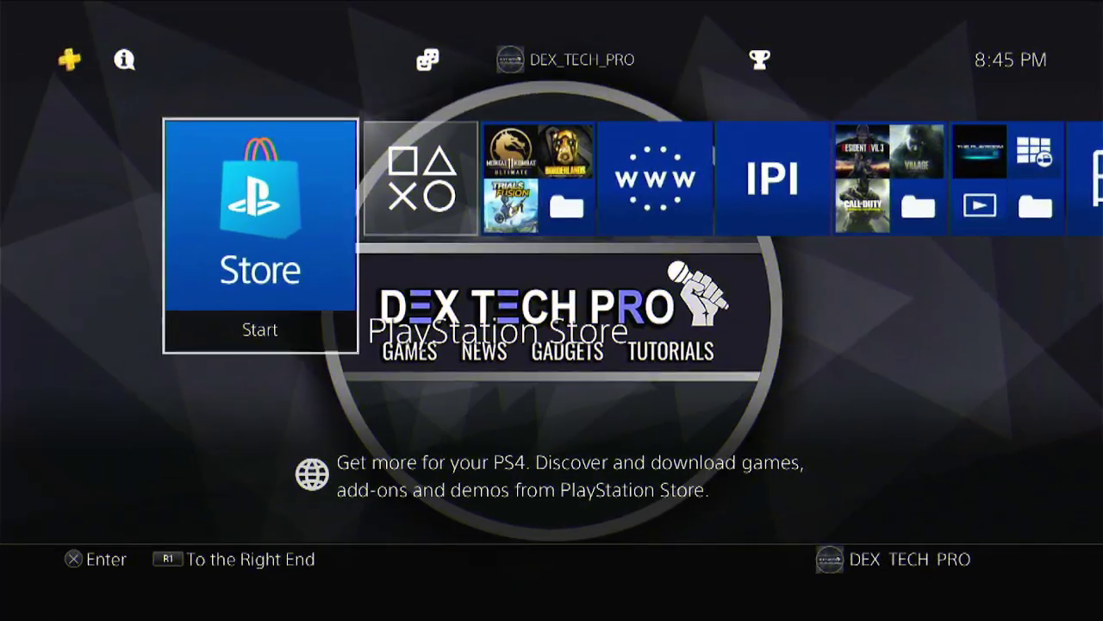
Step: Run Test Internet Connection from the Network settings
{"action": "key", "text": "Up"}
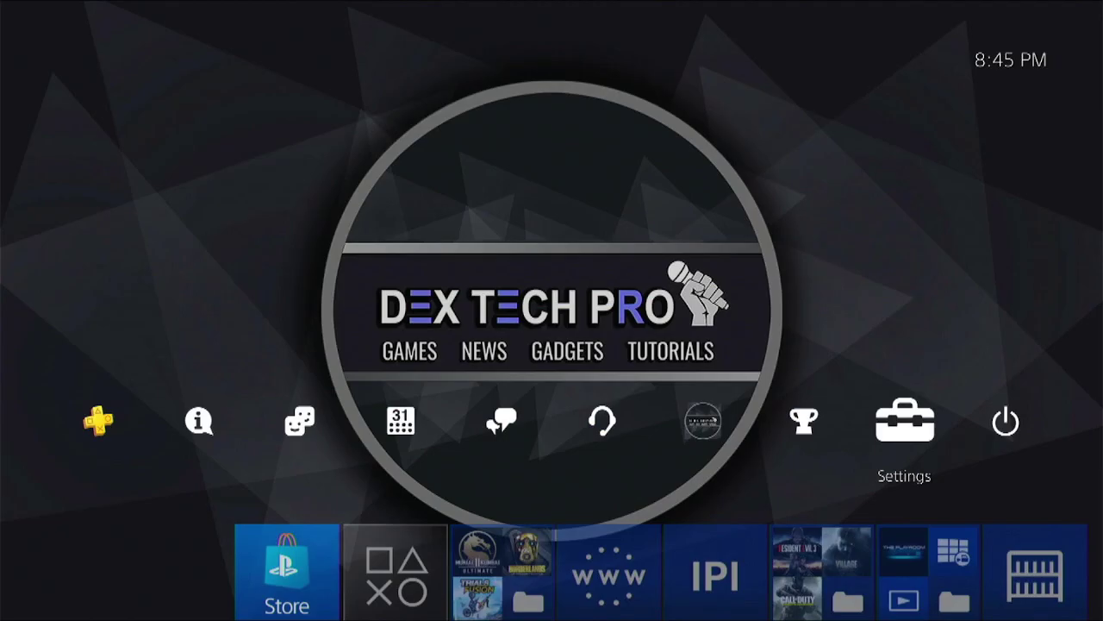
{"action": "key", "text": "Down"}
{"action": "key", "text": "Down"}
{"action": "key", "text": "Down"}
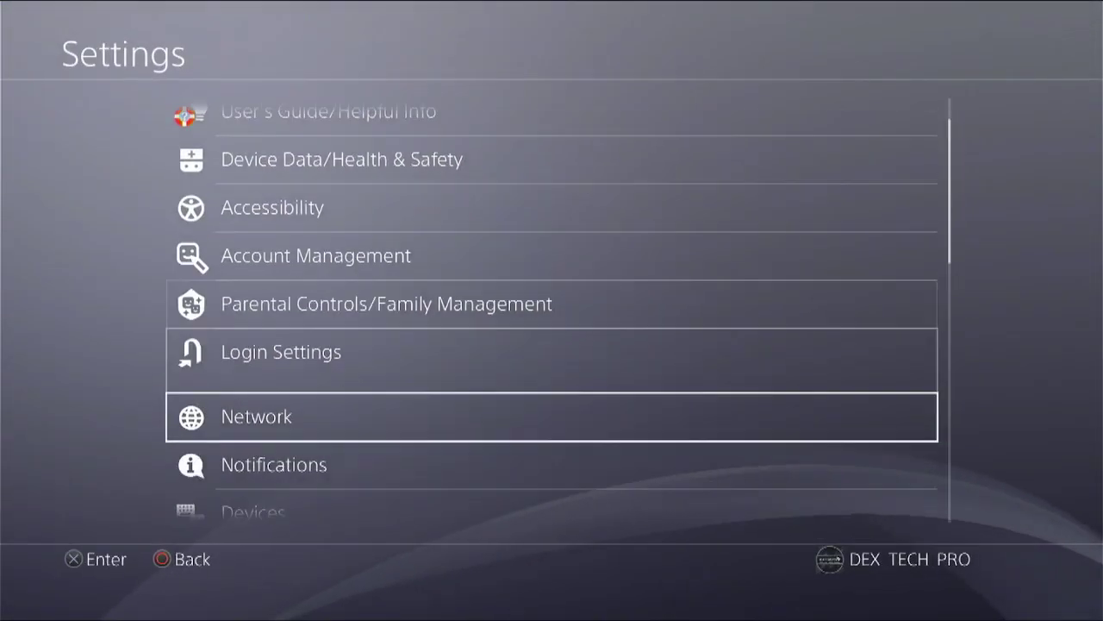
{"action": "key", "text": "Return"}
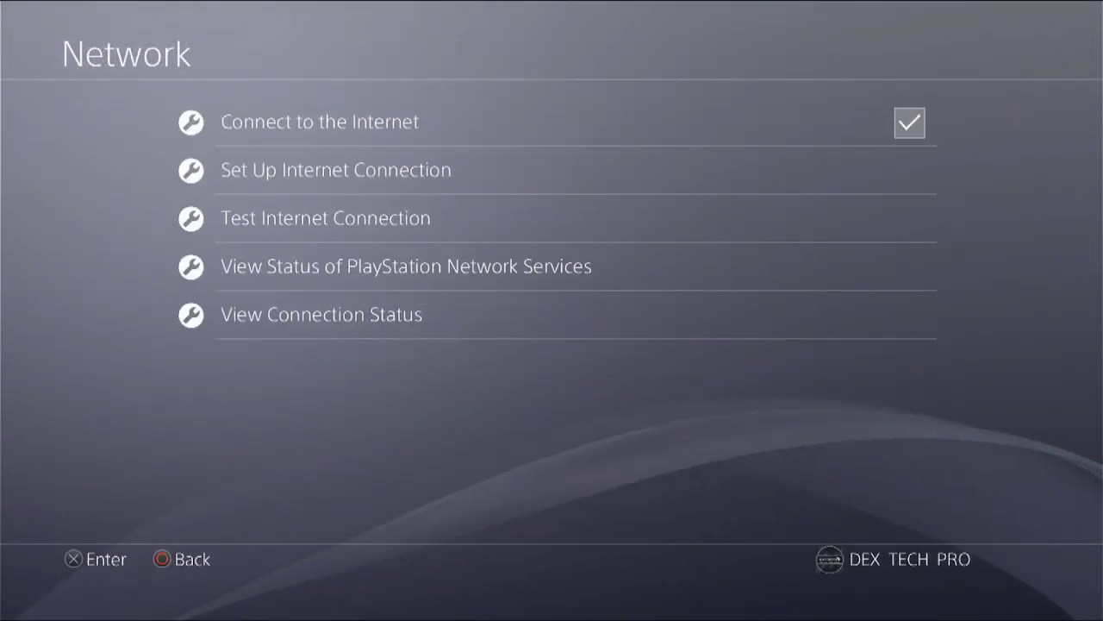
{"action": "key", "text": "Down"}
{"action": "key", "text": "Down"}
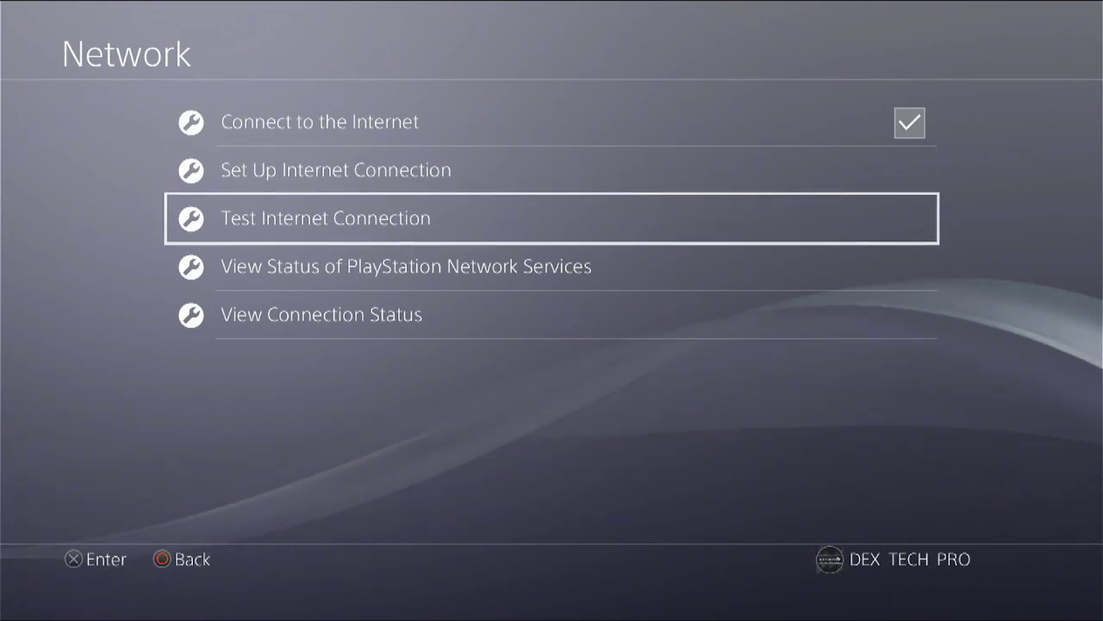
{"action": "key", "text": "Up"}
{"action": "key", "text": "Return"}
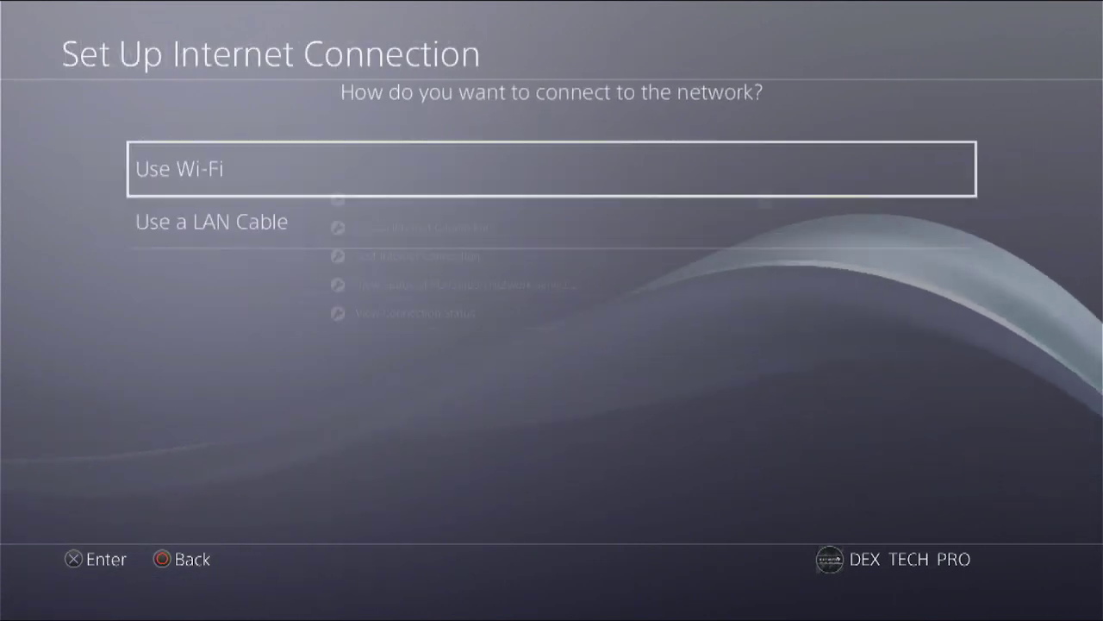
{"action": "key", "text": "Escape"}
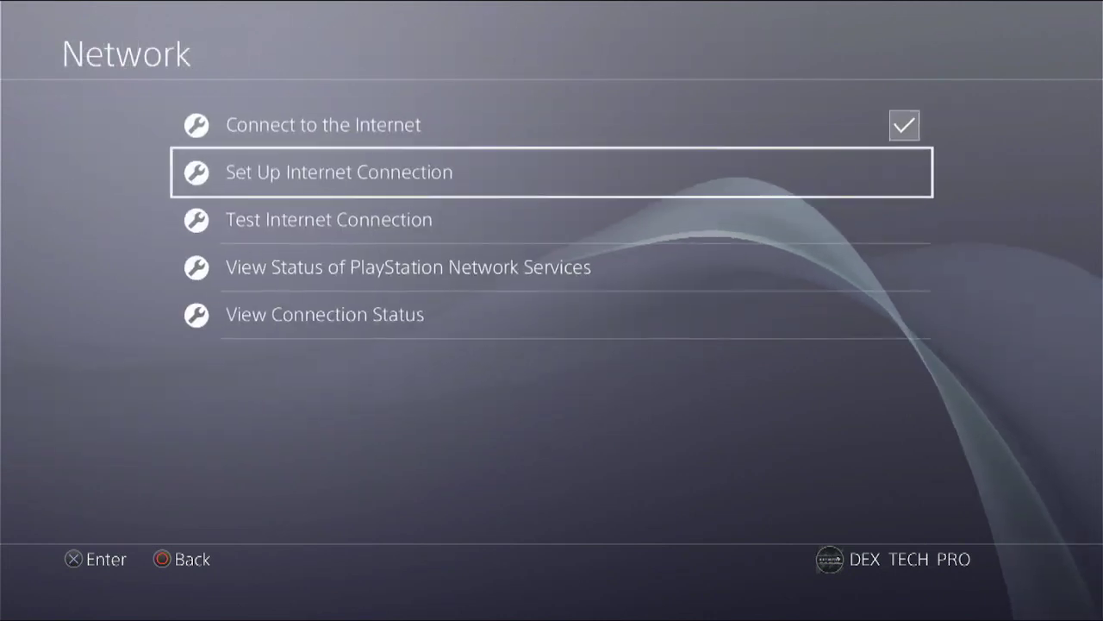
{"action": "key", "text": "Down"}
{"action": "key", "text": "Return"}
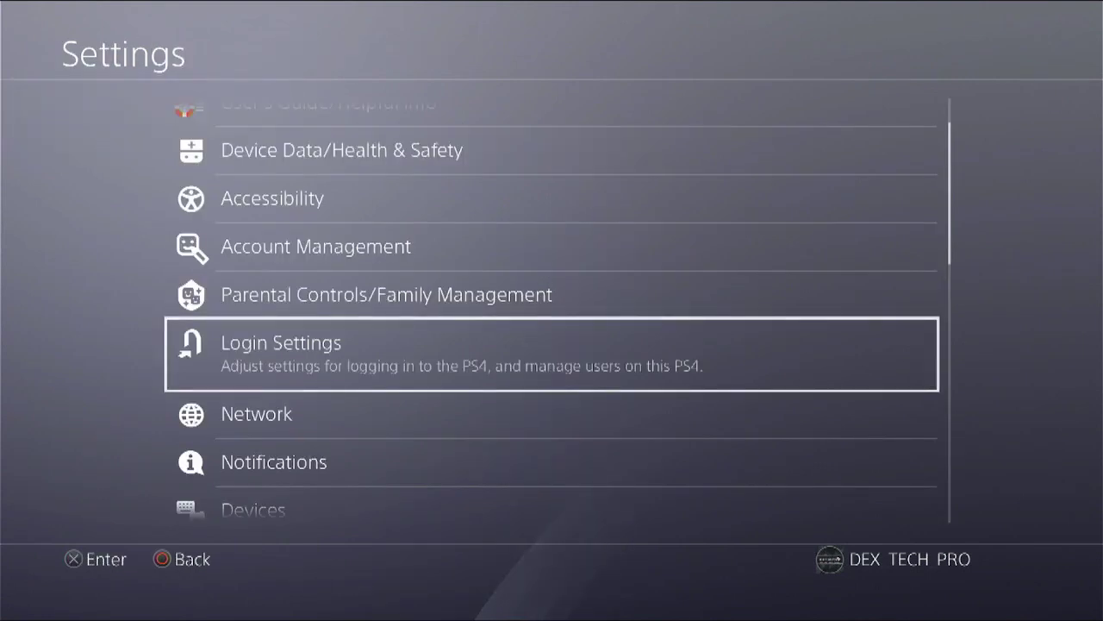
Step: Enable the FTP server in GoldHEN settings
{"action": "key", "text": "Up"}
{"action": "key", "text": "Up"}
{"action": "key", "text": "Up"}
{"action": "key", "text": "Up"}
{"action": "key", "text": "Return"}
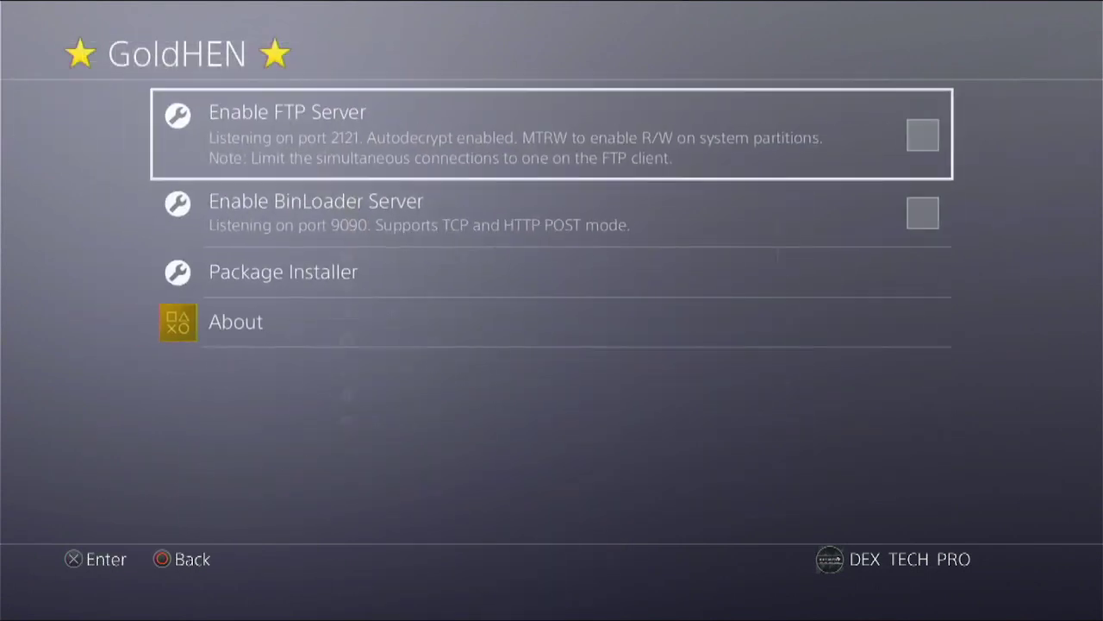
{"action": "key", "text": "Return"}
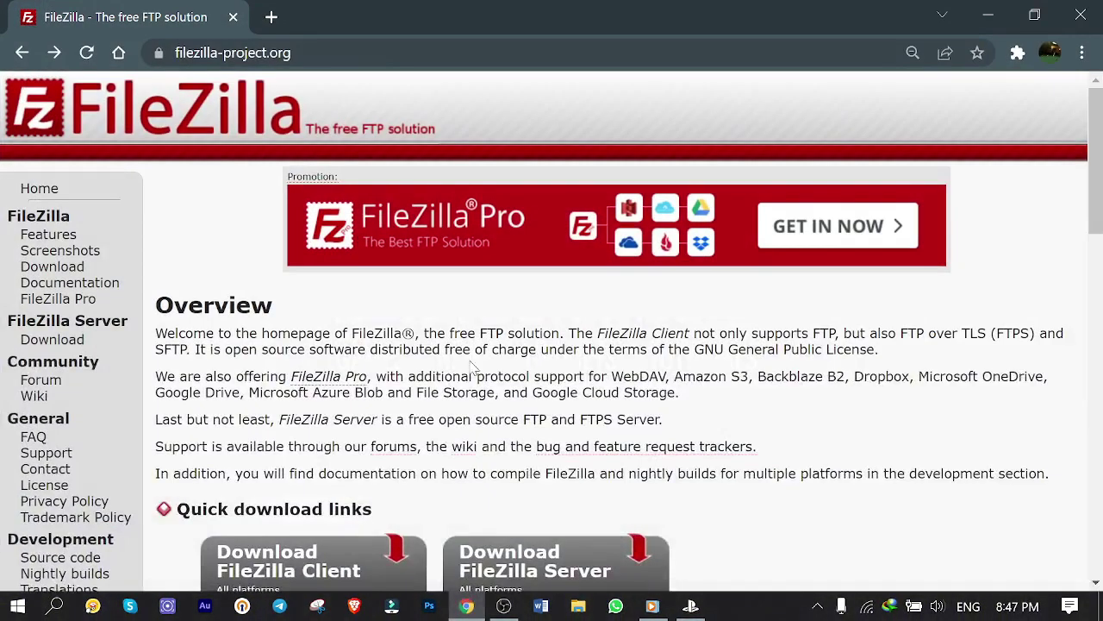
Step: Download the free FileZilla Client installer for Windows and select it on the desktop
{"action": "scroll", "coordinate": [565, 325], "scroll_direction": "down", "scroll_amount": 2}
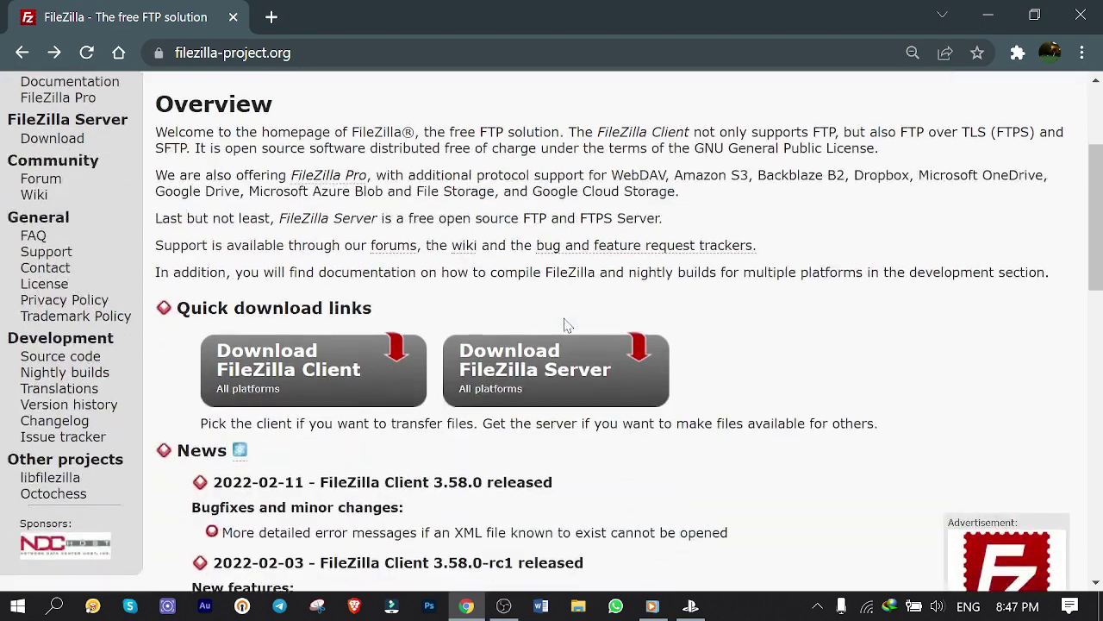
{"action": "scroll", "coordinate": [566, 323], "scroll_direction": "down", "scroll_amount": 1}
{"action": "left_click", "coordinate": [308, 287]}
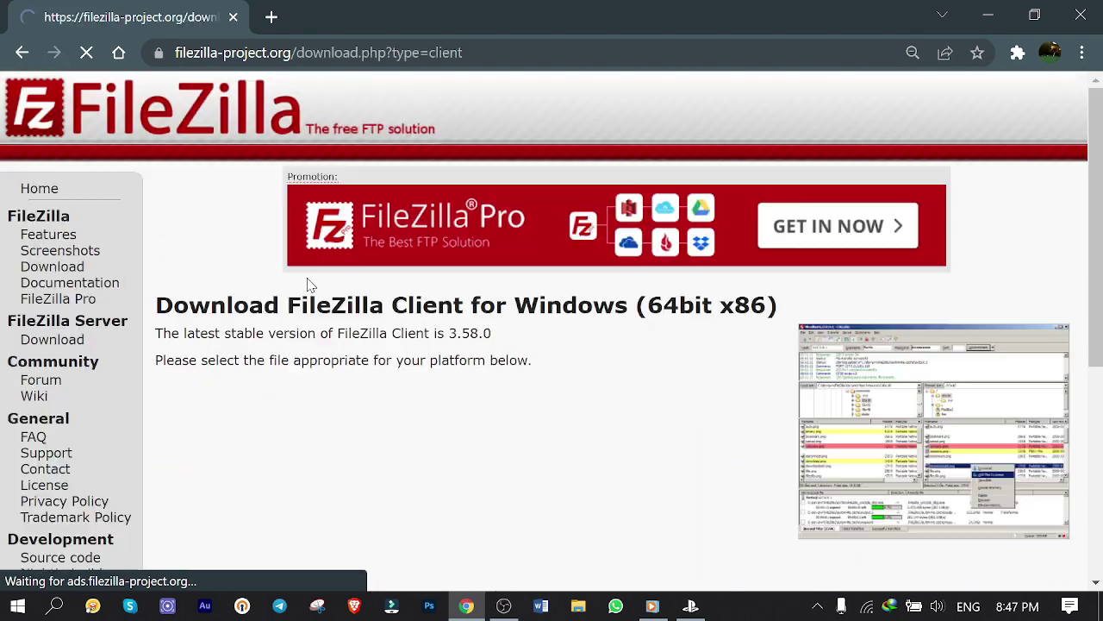
{"action": "scroll", "coordinate": [310, 285], "scroll_direction": "down", "scroll_amount": 2}
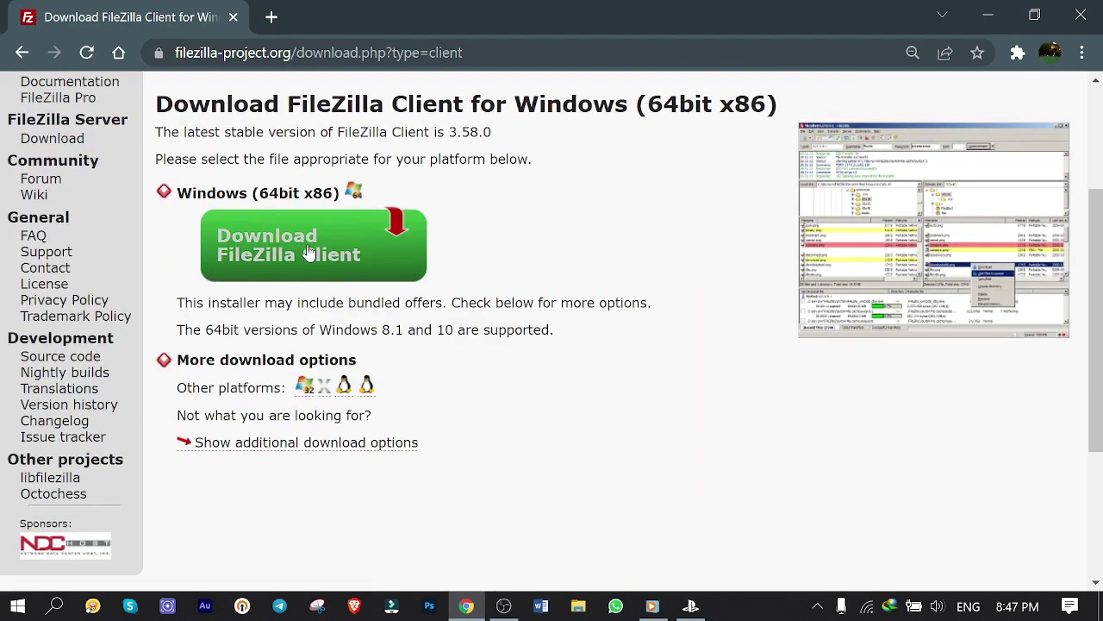
{"action": "left_click", "coordinate": [288, 250]}
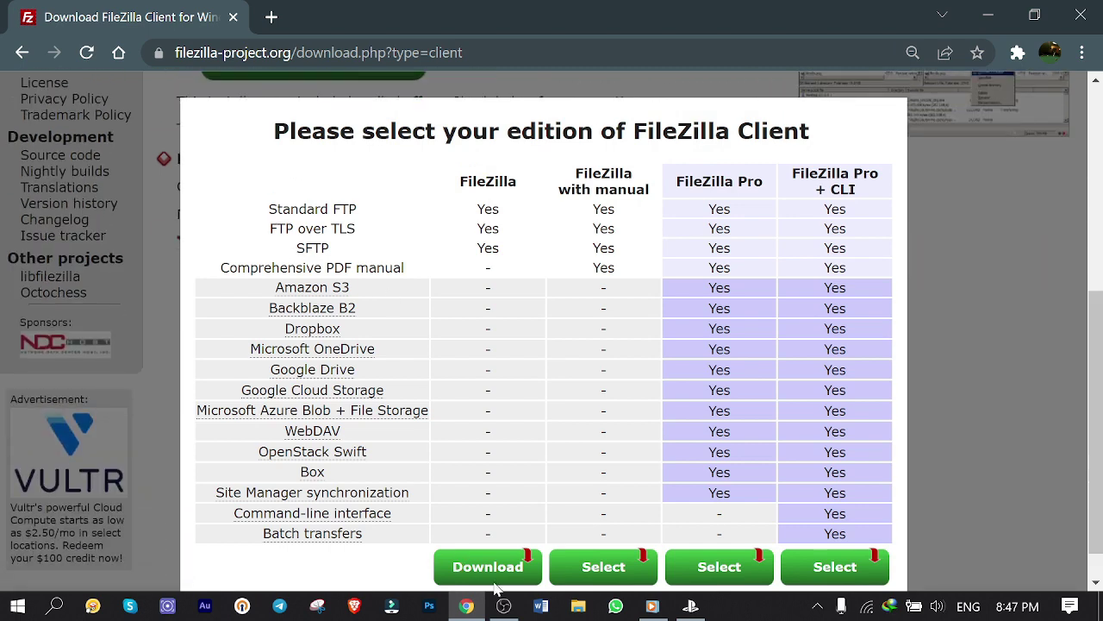
{"action": "left_click", "coordinate": [495, 580]}
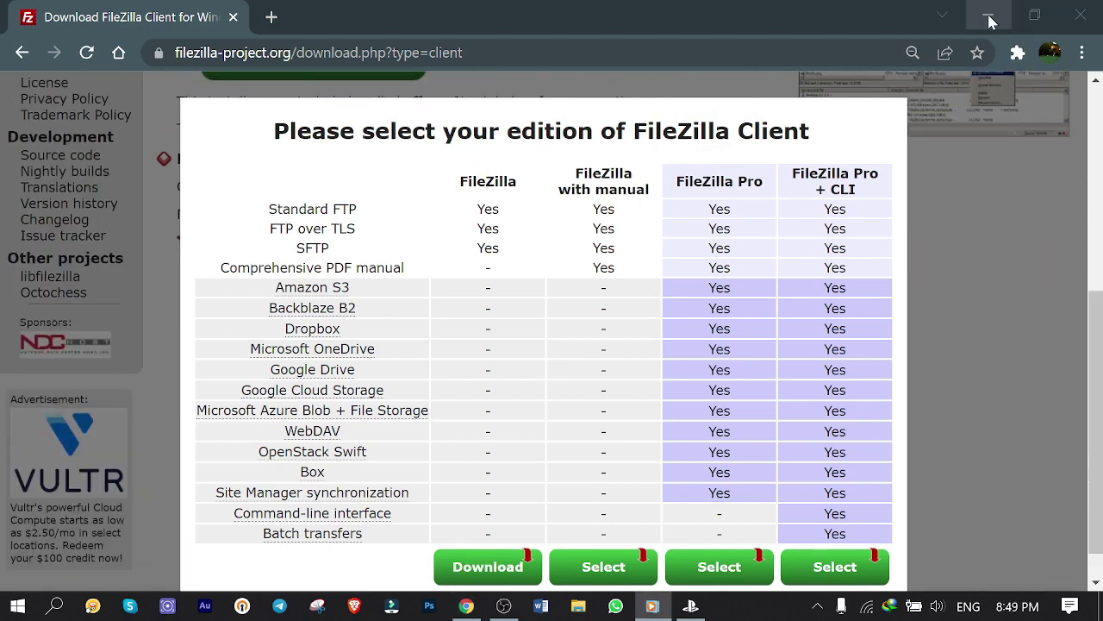
{"action": "left_click", "coordinate": [989, 22]}
{"action": "left_click", "coordinate": [120, 41]}
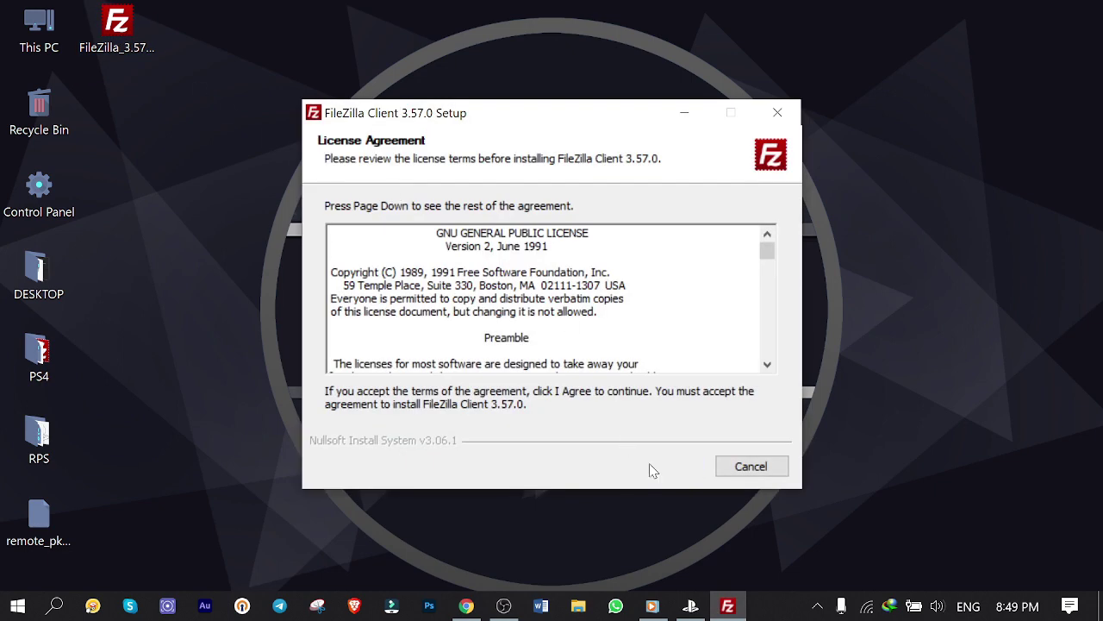
Step: Install FileZilla Client 3.57.0 for all users with default components and location, then launch it
{"action": "left_click", "coordinate": [652, 469]}
{"action": "left_click", "coordinate": [660, 470]}
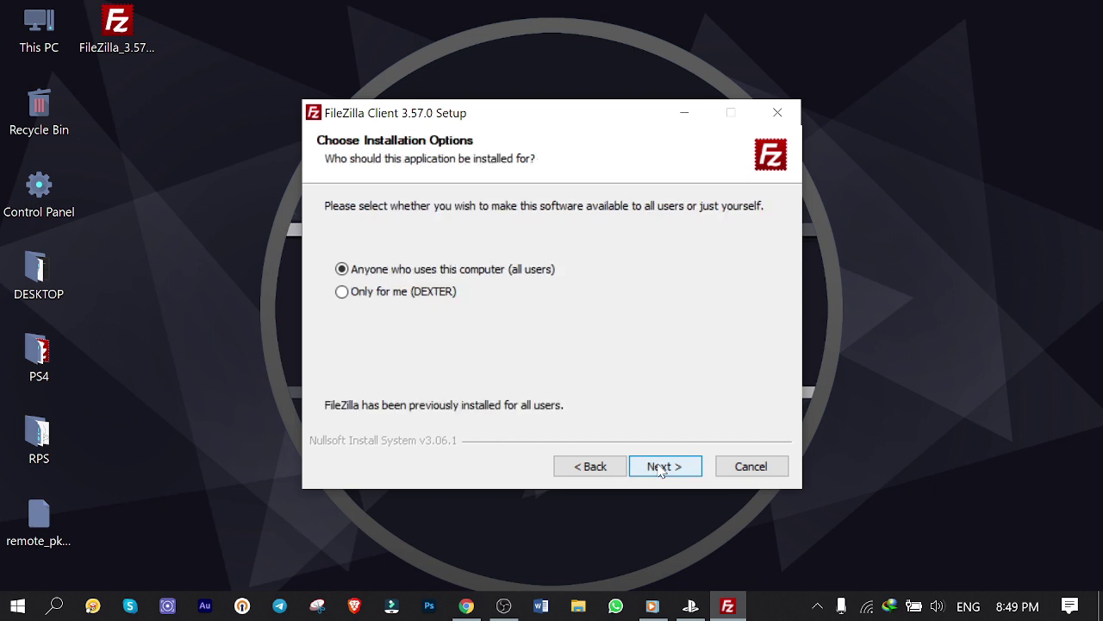
{"action": "left_click", "coordinate": [673, 471]}
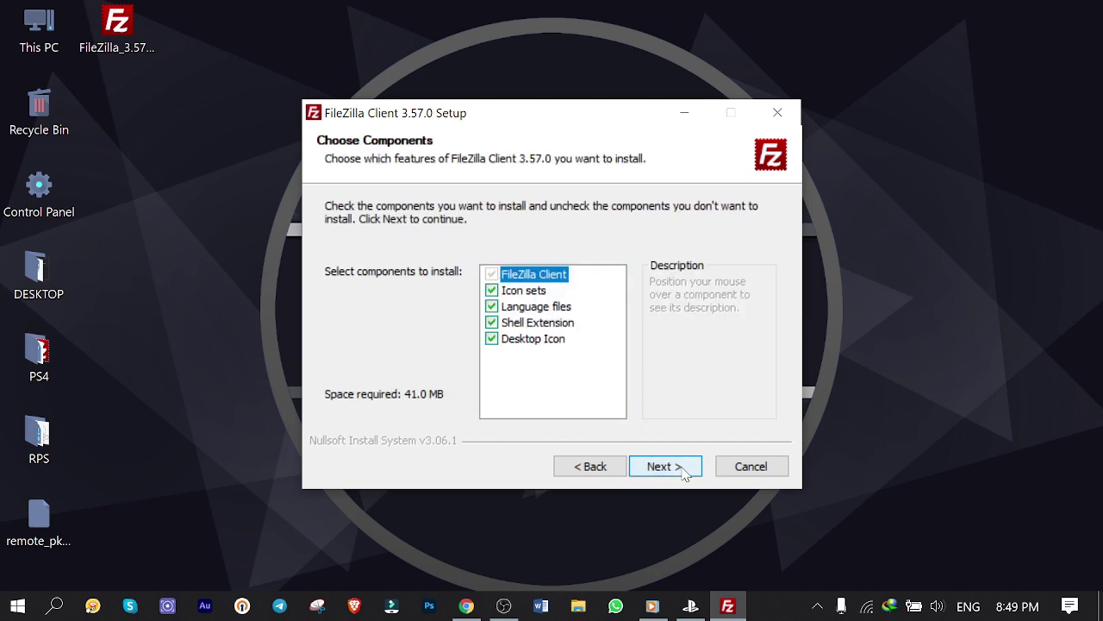
{"action": "left_click", "coordinate": [683, 473]}
{"action": "left_click", "coordinate": [683, 473]}
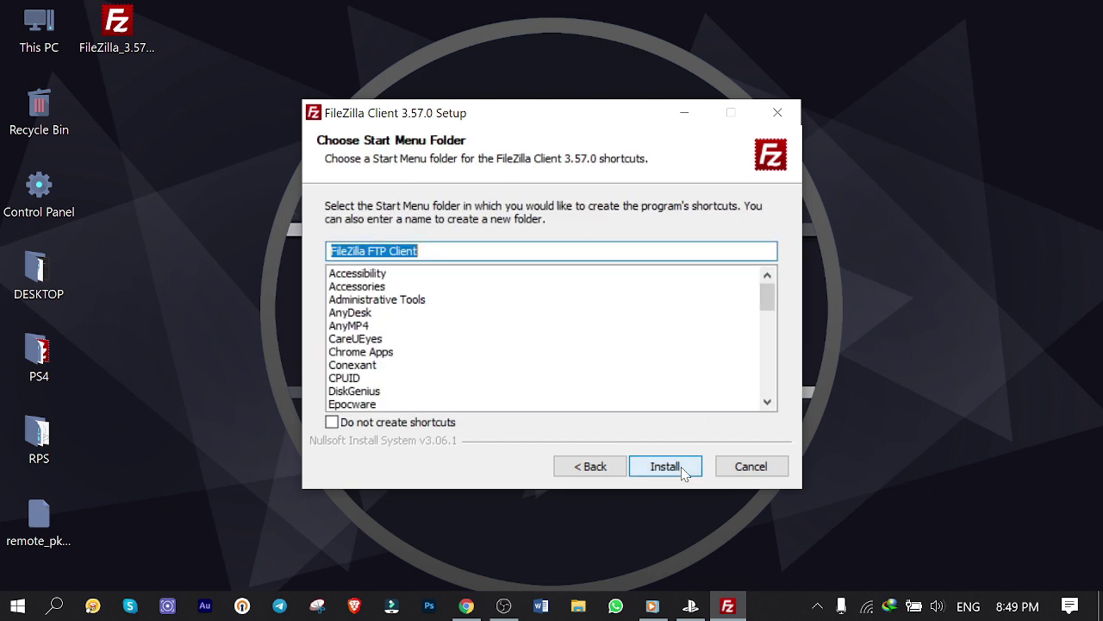
{"action": "left_click", "coordinate": [681, 467]}
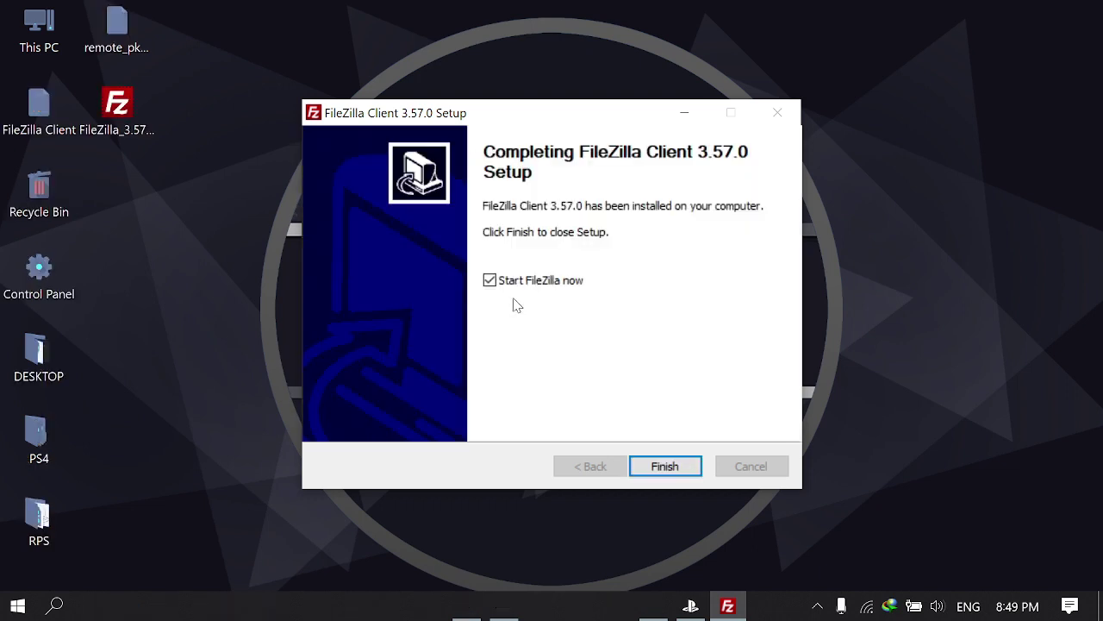
{"action": "left_click", "coordinate": [666, 470]}
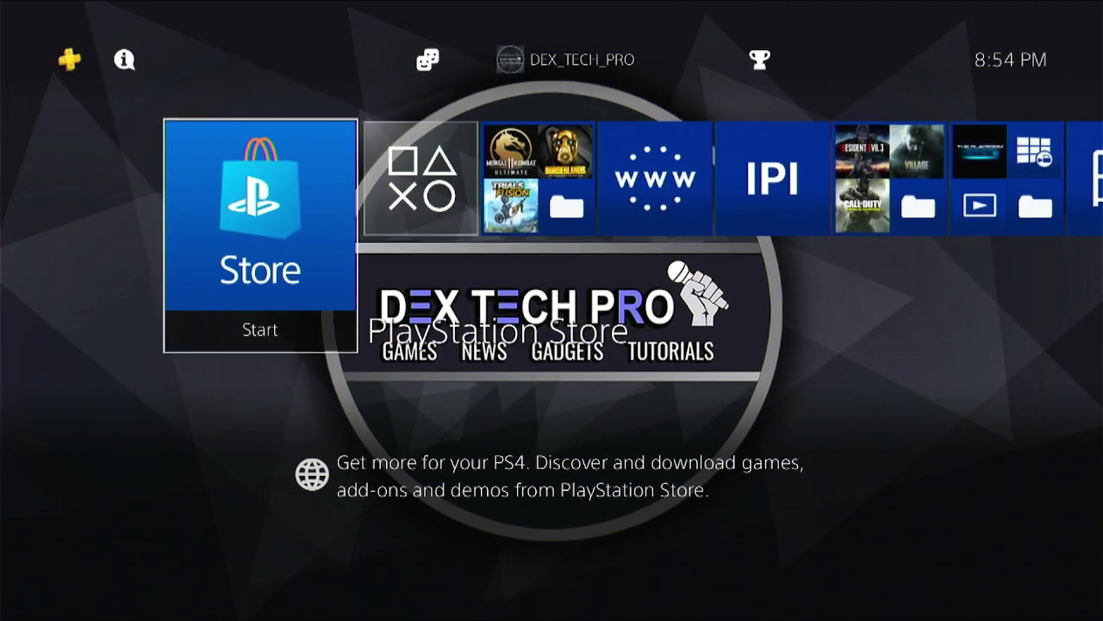
Step: Navigate Settings > System > System Information to read the console IP 192.168.1.103
{"action": "key", "text": "Up"}
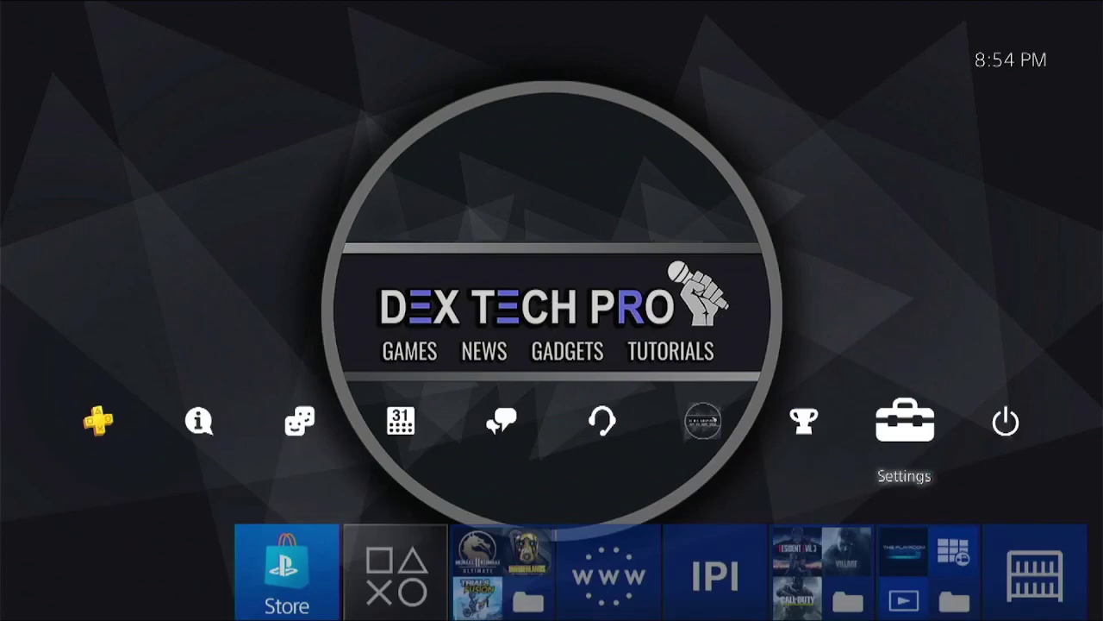
{"action": "key", "text": "Return"}
{"action": "key", "text": "Down"}
{"action": "key", "text": "Down"}
{"action": "key", "text": "Down"}
{"action": "key", "text": "Down"}
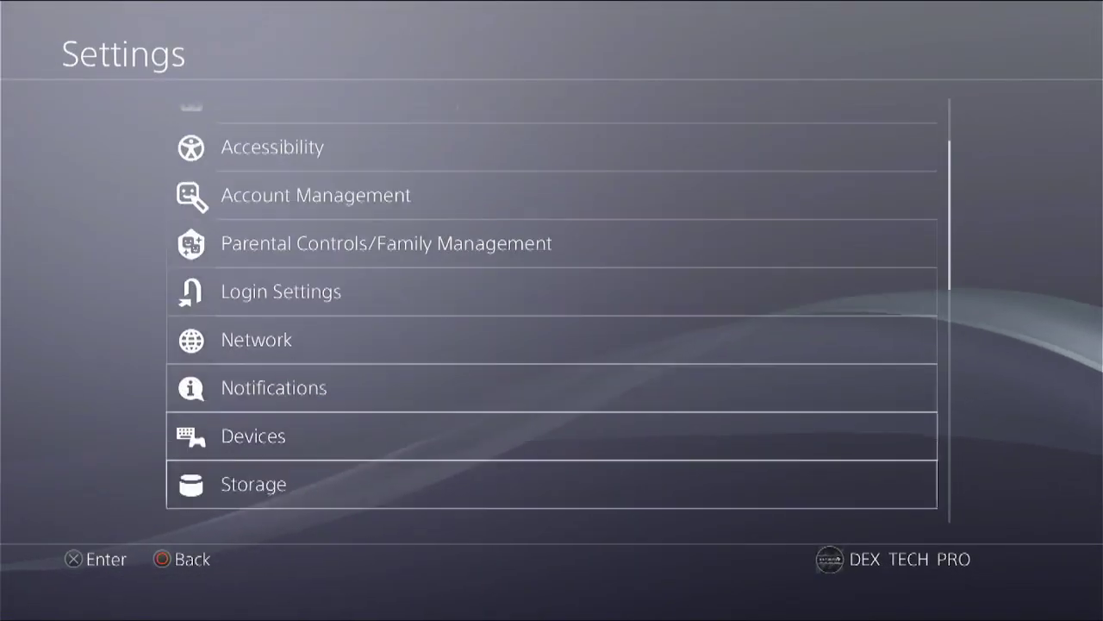
{"action": "key", "text": "Down"}
{"action": "key", "text": "Down"}
{"action": "key", "text": "Down"}
{"action": "key", "text": "Down"}
{"action": "key", "text": "Down"}
{"action": "key", "text": "Down"}
{"action": "key", "text": "Up"}
{"action": "key", "text": "Up"}
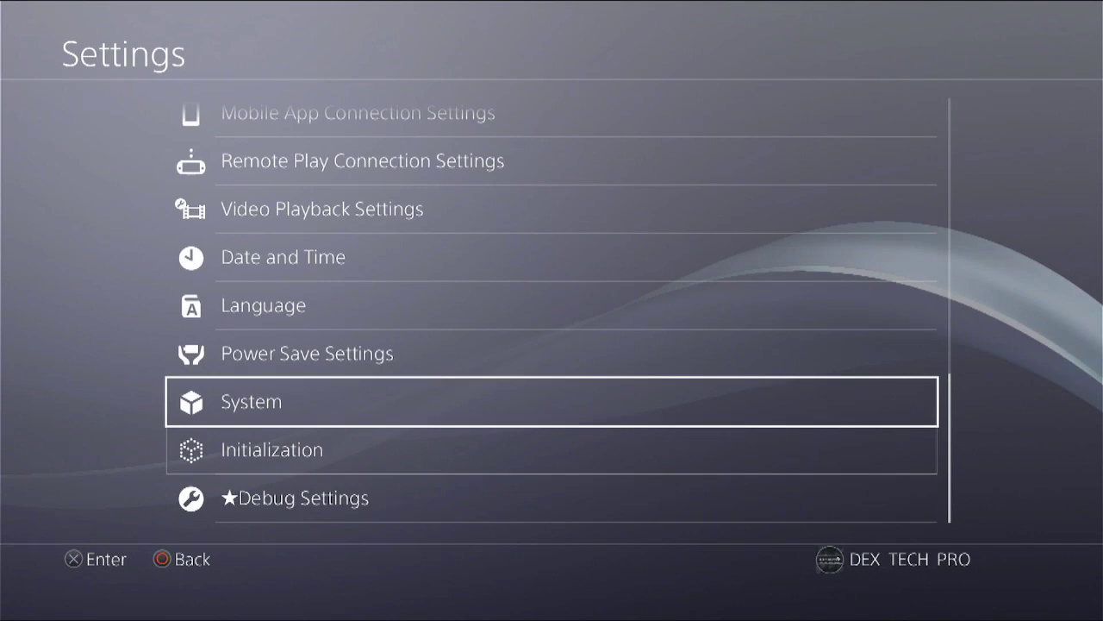
{"action": "key", "text": "Return"}
{"action": "key", "text": "Return"}
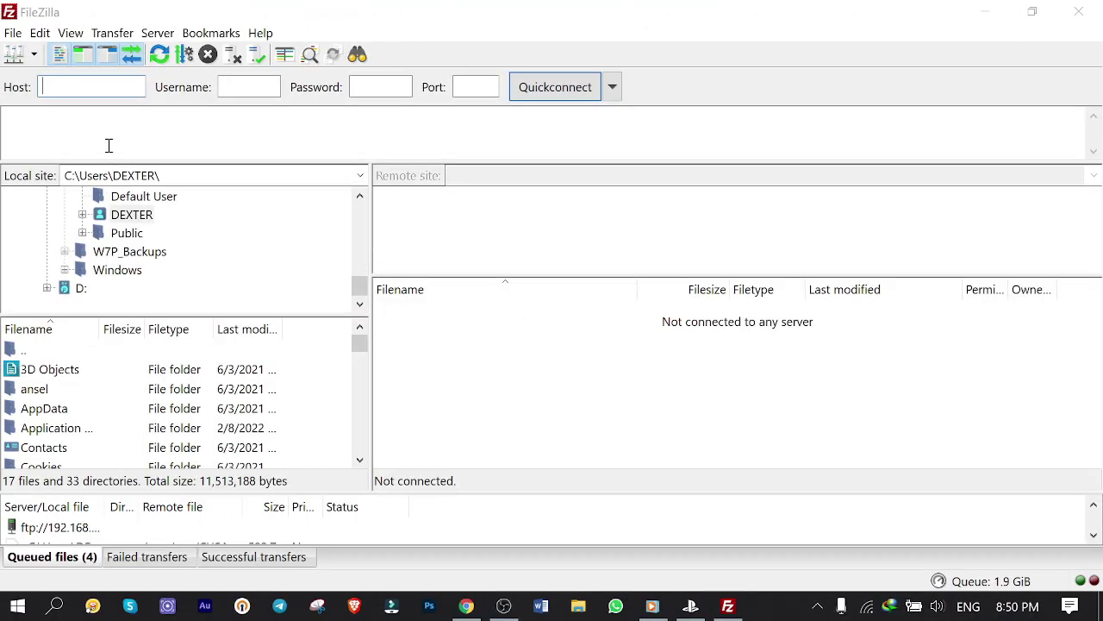
{"action": "mouse_move", "coordinate": [90, 87]}
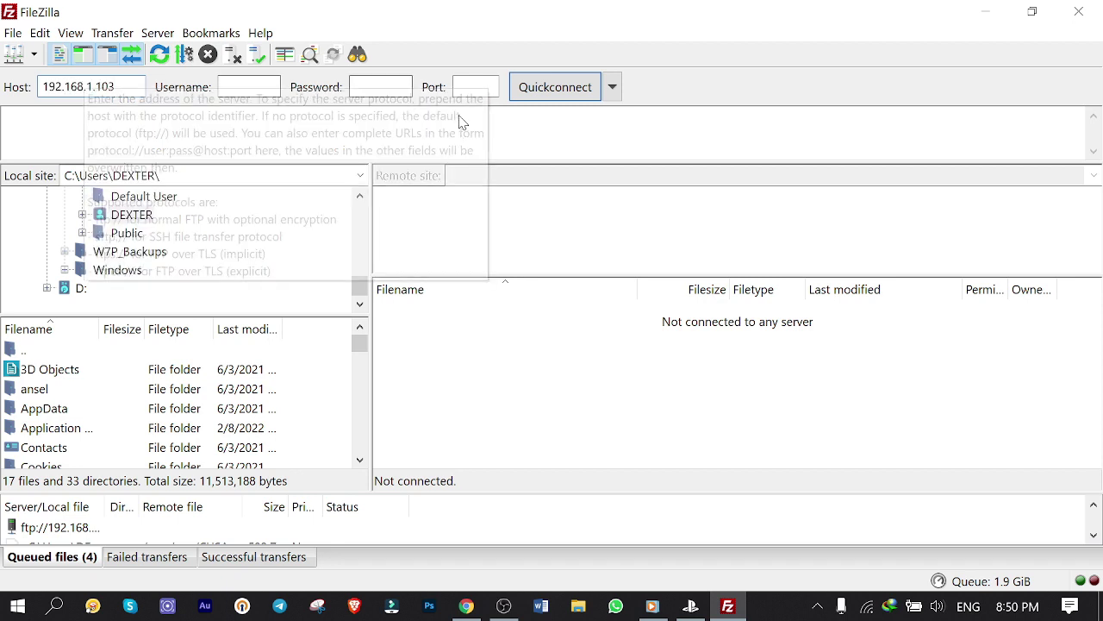
Step: Connect to 192.168.1.103 on port 2121 and open the PS4's /data folder
{"action": "left_click", "coordinate": [472, 88]}
{"action": "type", "text": "2121"}
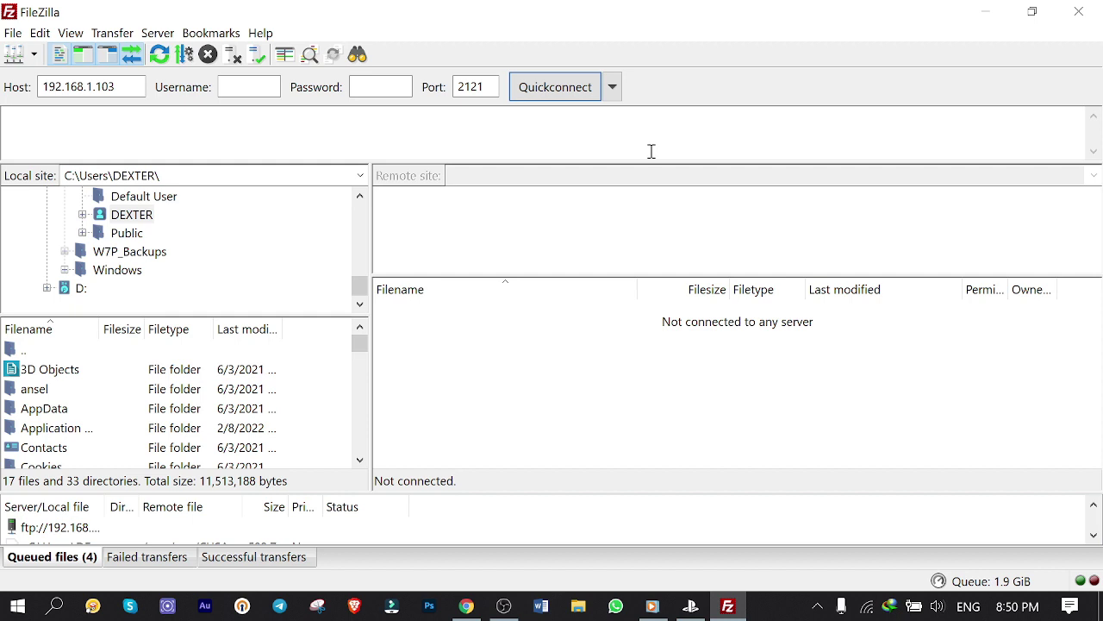
{"action": "left_click", "coordinate": [557, 95]}
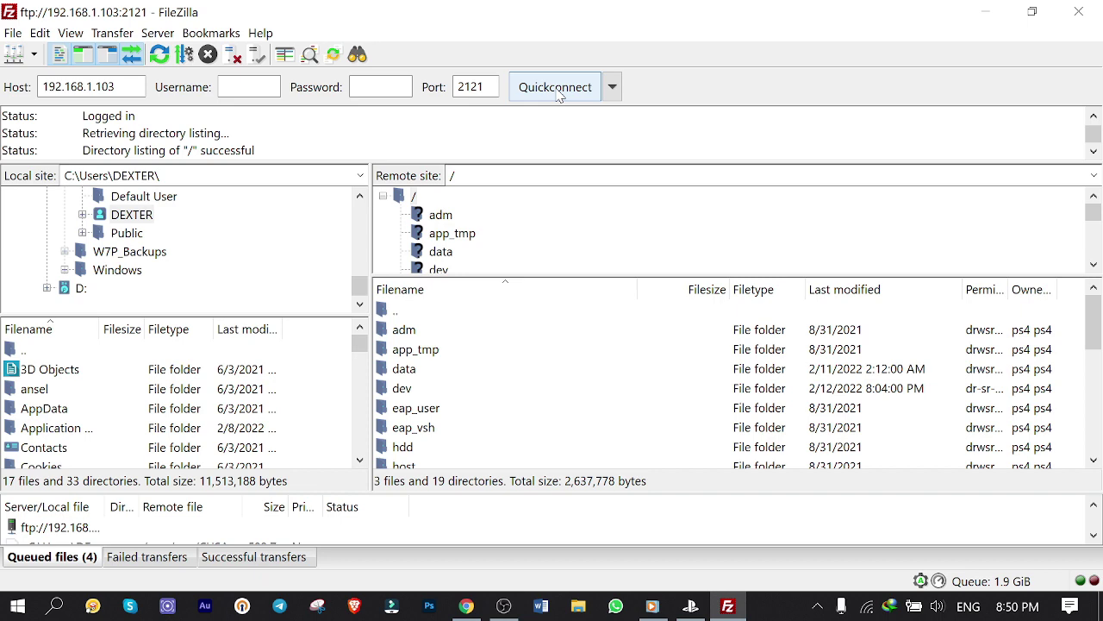
{"action": "double_click", "coordinate": [407, 376]}
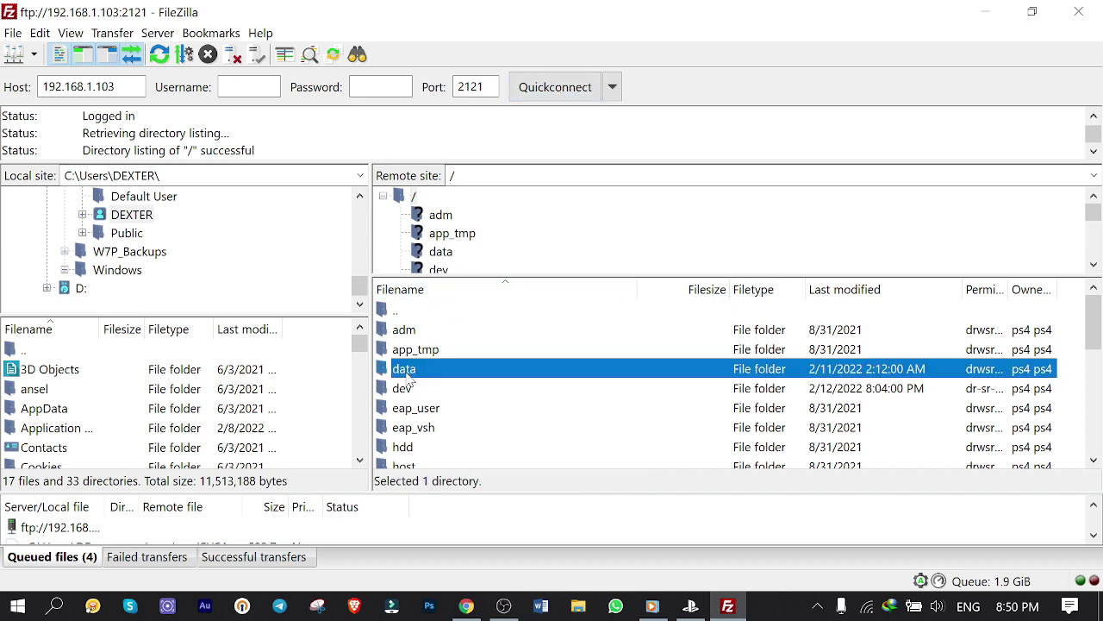
Step: Drag remote_pkg_installer.pkg from the desktop into /data to upload it
{"action": "left_click", "coordinate": [1029, 10]}
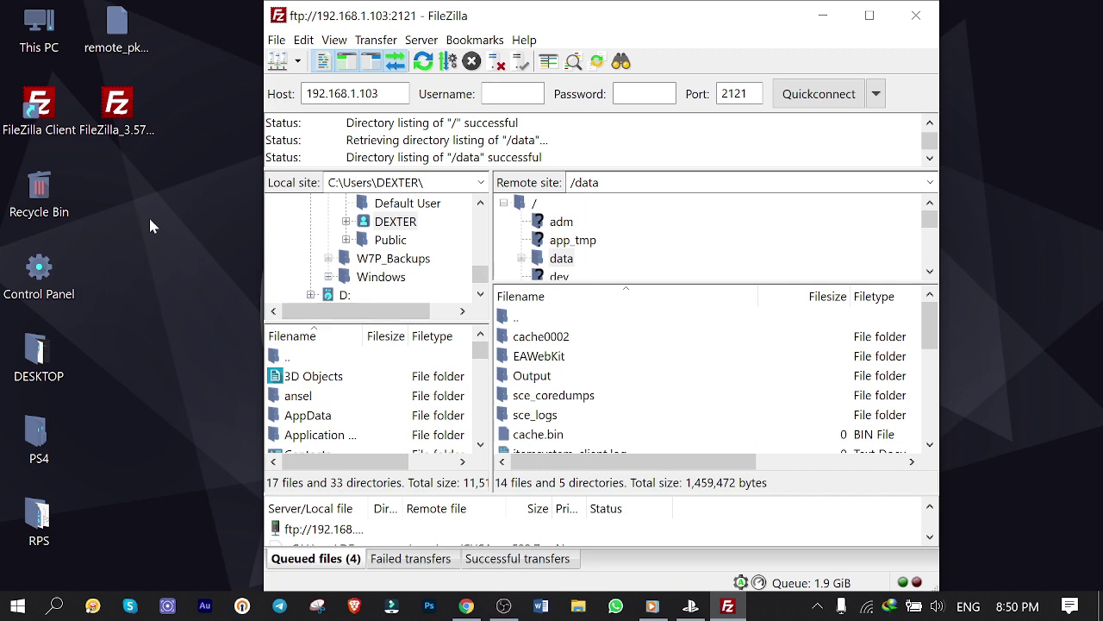
{"action": "left_click", "coordinate": [136, 57]}
{"action": "left_click_drag", "start_coordinate": [117, 30], "coordinate": [744, 446]}
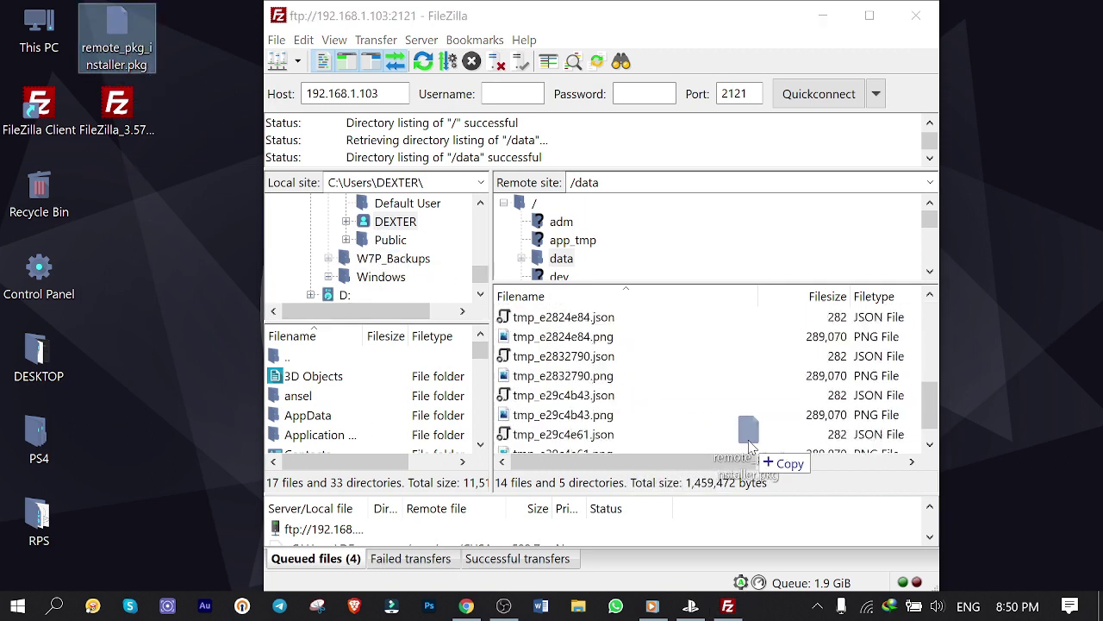
{"action": "left_click_drag", "start_coordinate": [744, 445], "coordinate": [745, 434]}
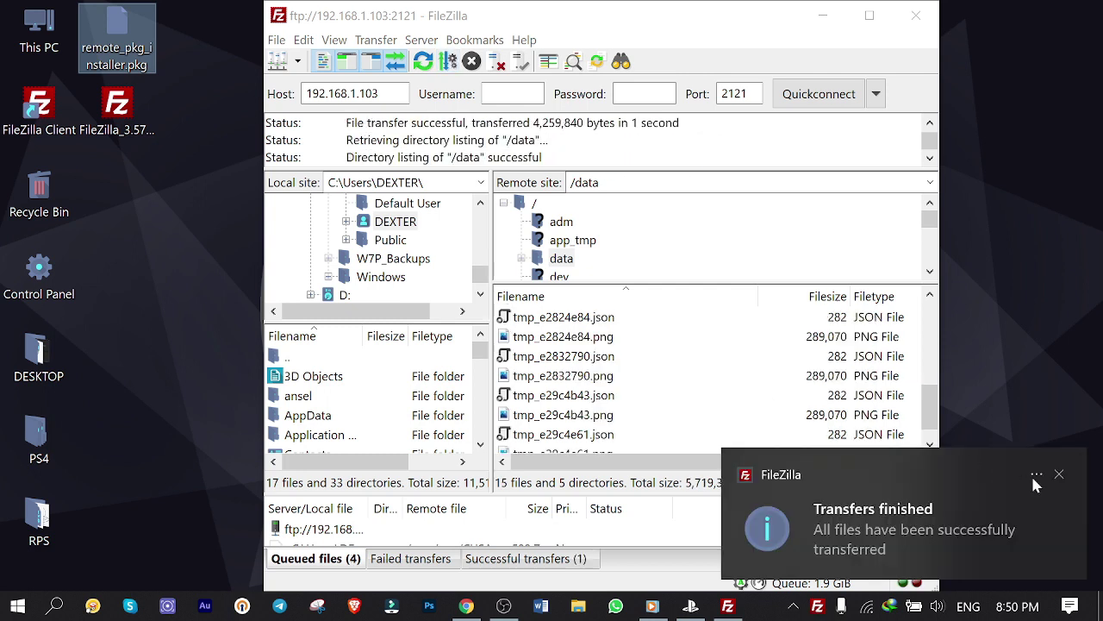
Step: Install remote_pkg_installer.pkg through Internal PKG Installer and launch Remote Package Installer
{"action": "left_click", "coordinate": [1058, 475]}
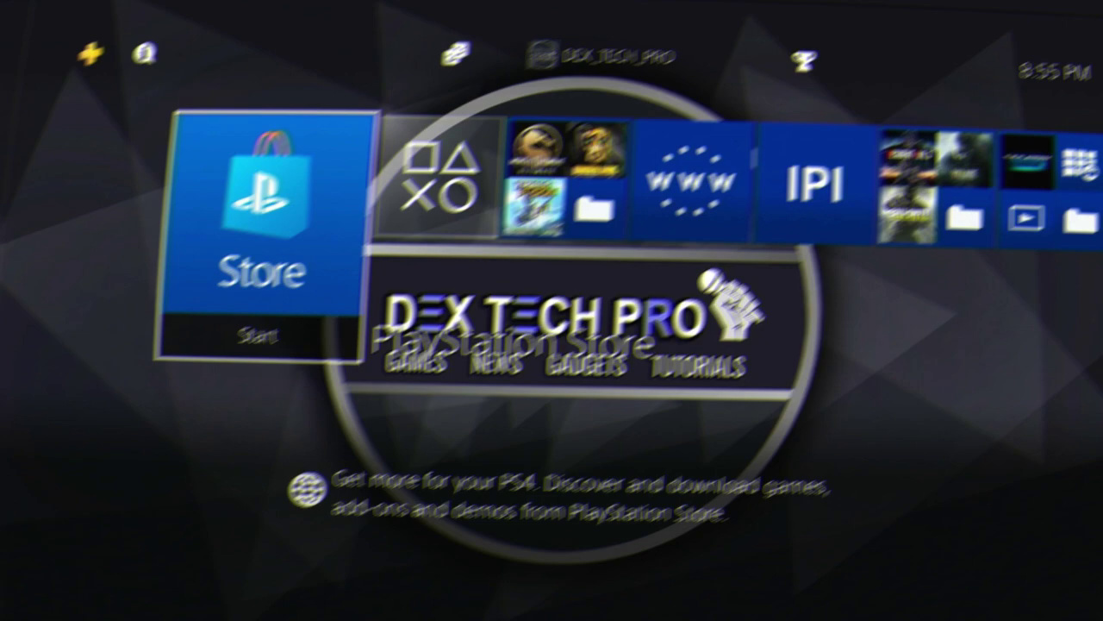
{"action": "key", "text": "Right"}
{"action": "key", "text": "Right"}
{"action": "key", "text": "Right"}
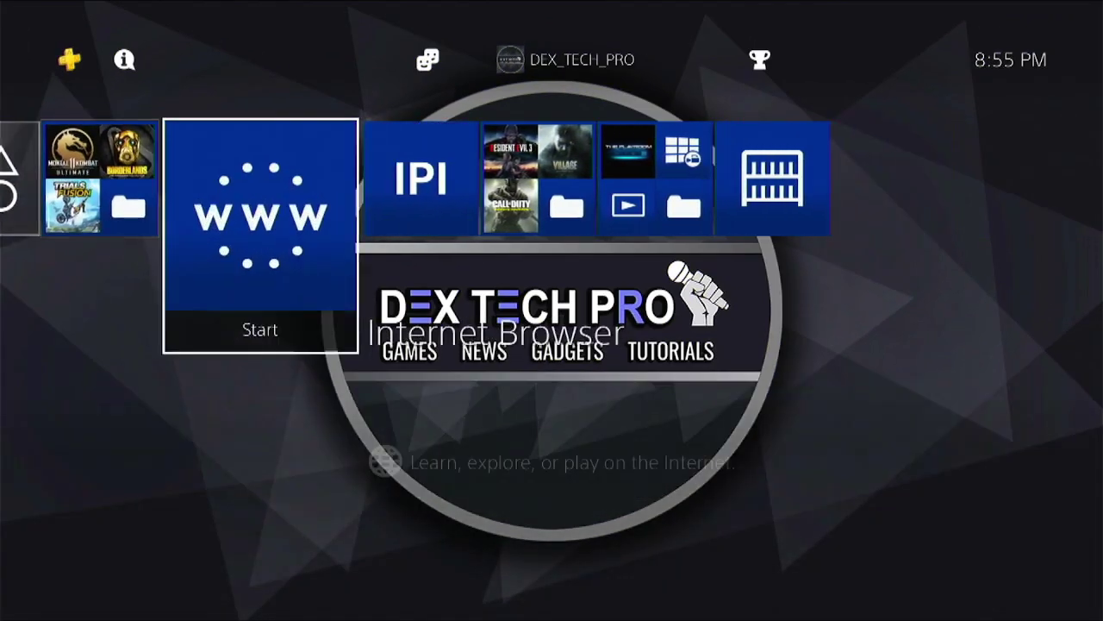
{"action": "key", "text": "Right"}
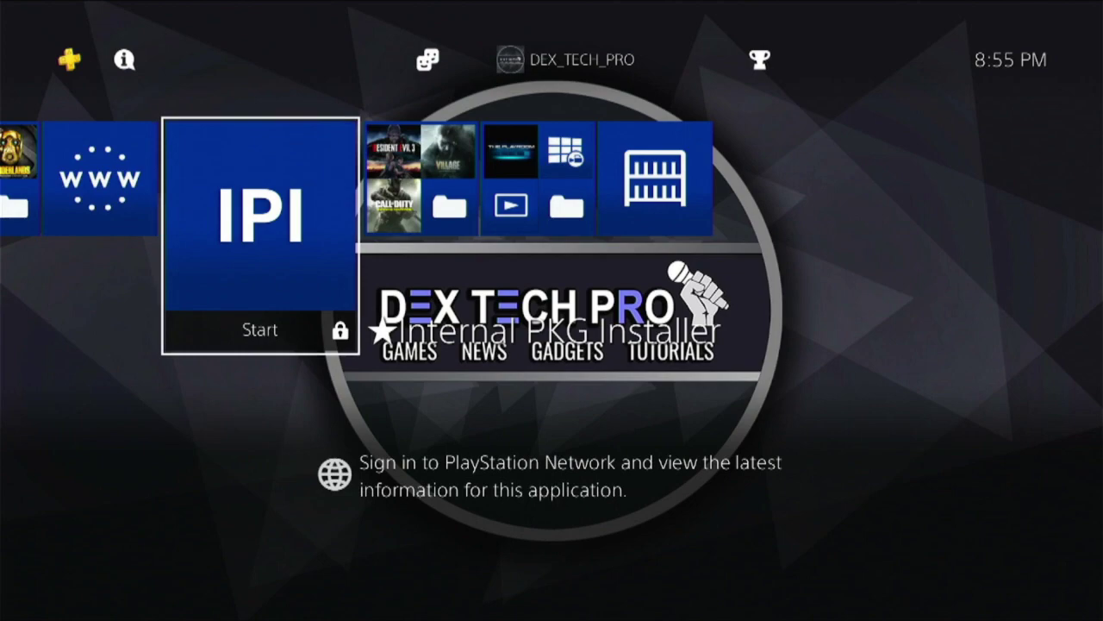
{"action": "key", "text": "Return"}
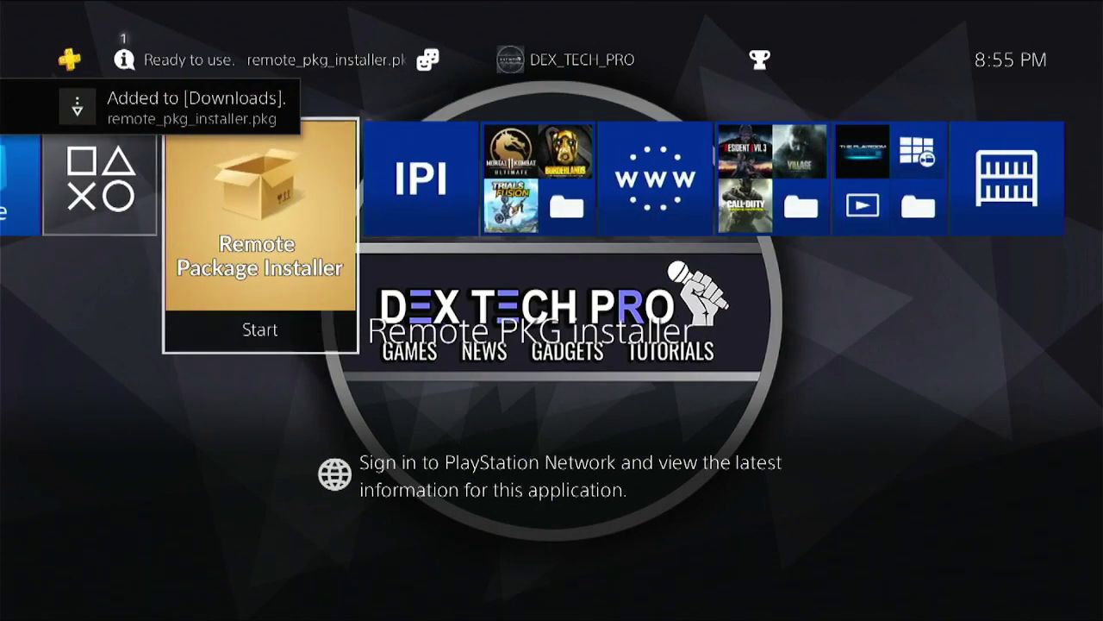
{"action": "key", "text": "Return"}
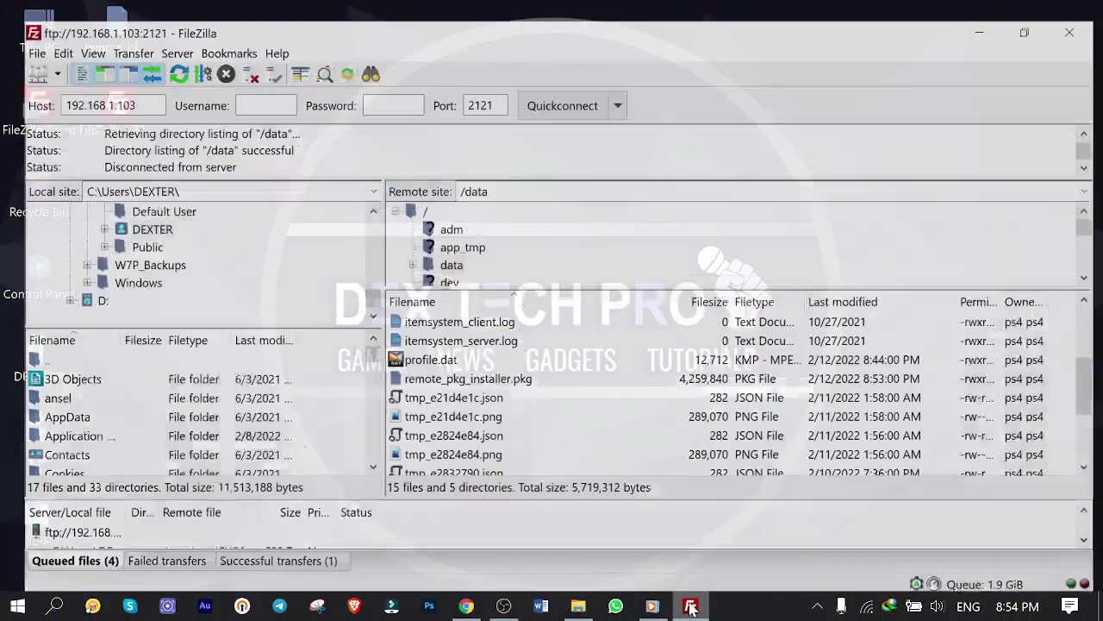
Step: Delete remote_pkg_installer.pkg from the PS4's /data folder and close FileZilla
{"action": "left_click", "coordinate": [441, 251]}
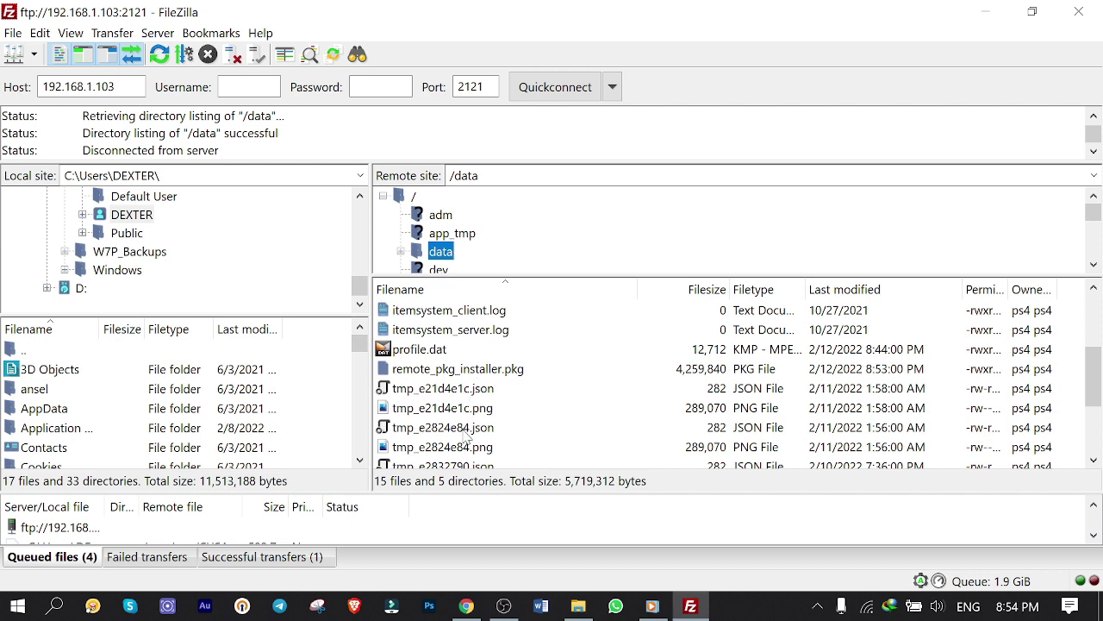
{"action": "left_click", "coordinate": [435, 370]}
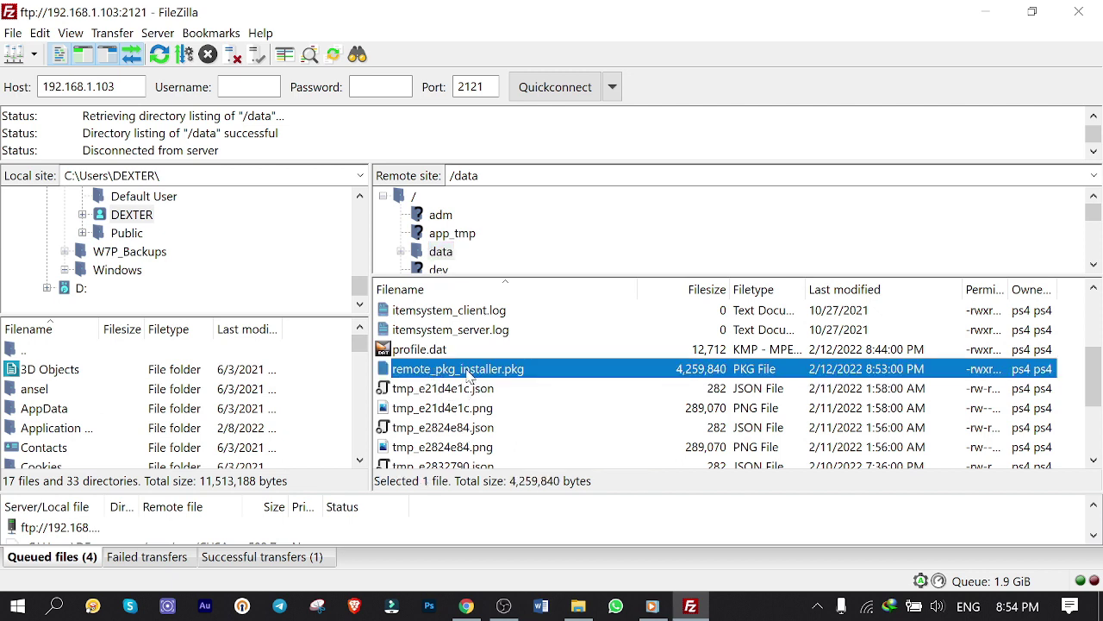
{"action": "right_click", "coordinate": [482, 376]}
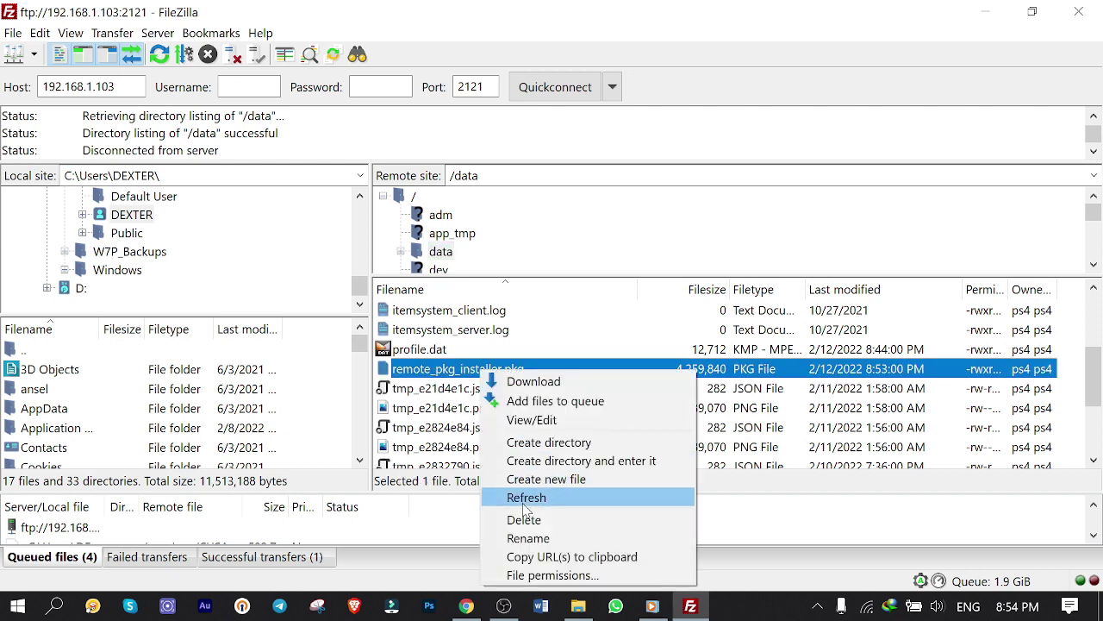
{"action": "left_click", "coordinate": [528, 529]}
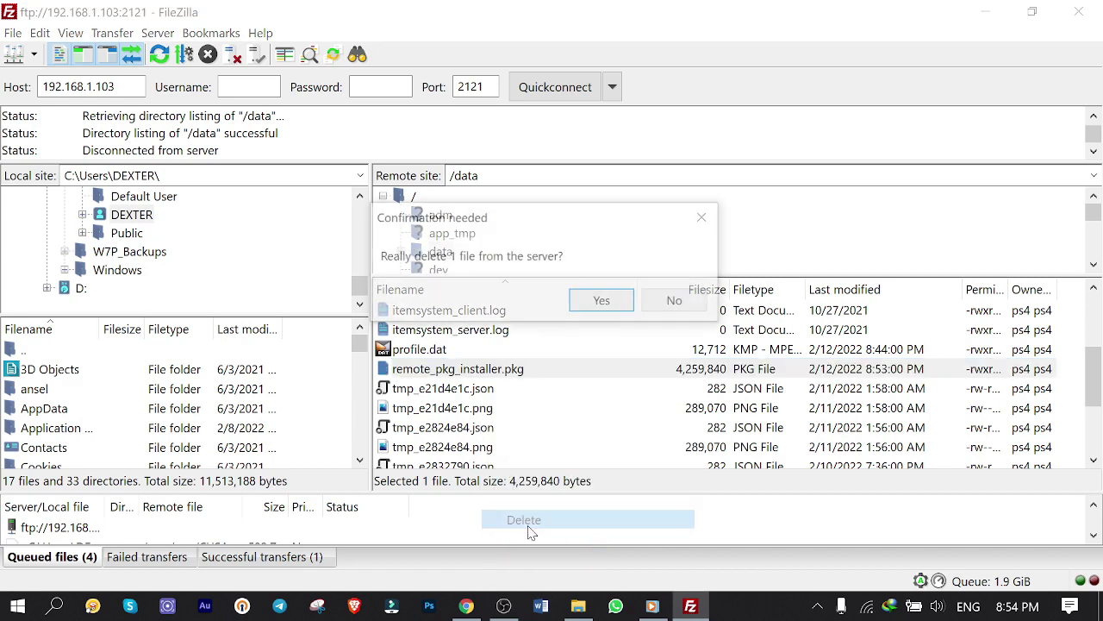
{"action": "left_click", "coordinate": [593, 300]}
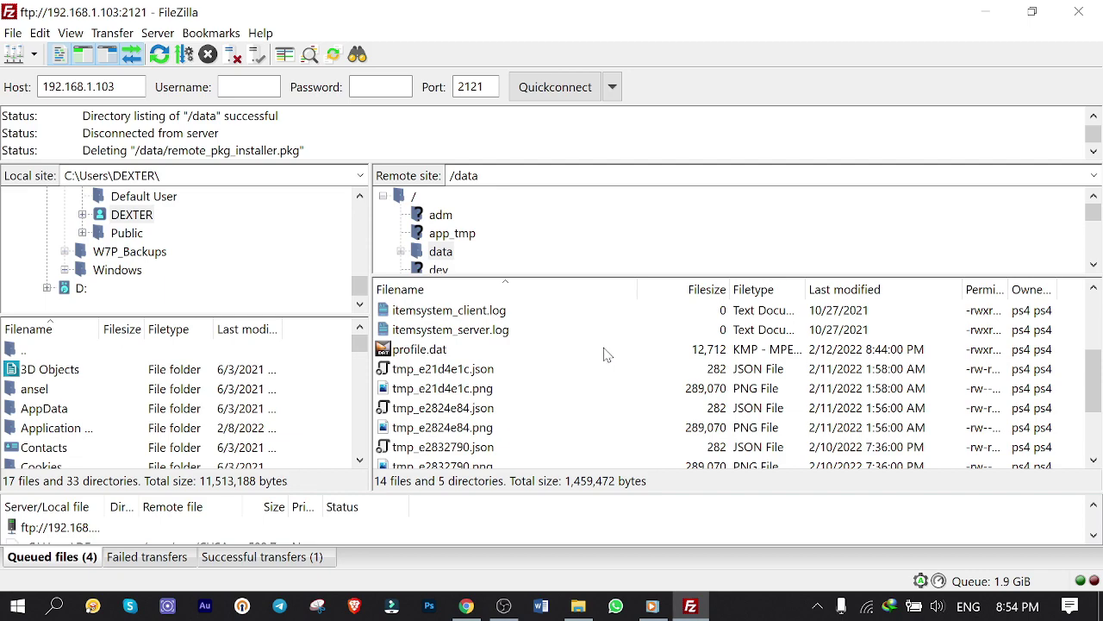
{"action": "left_click", "coordinate": [1078, 12]}
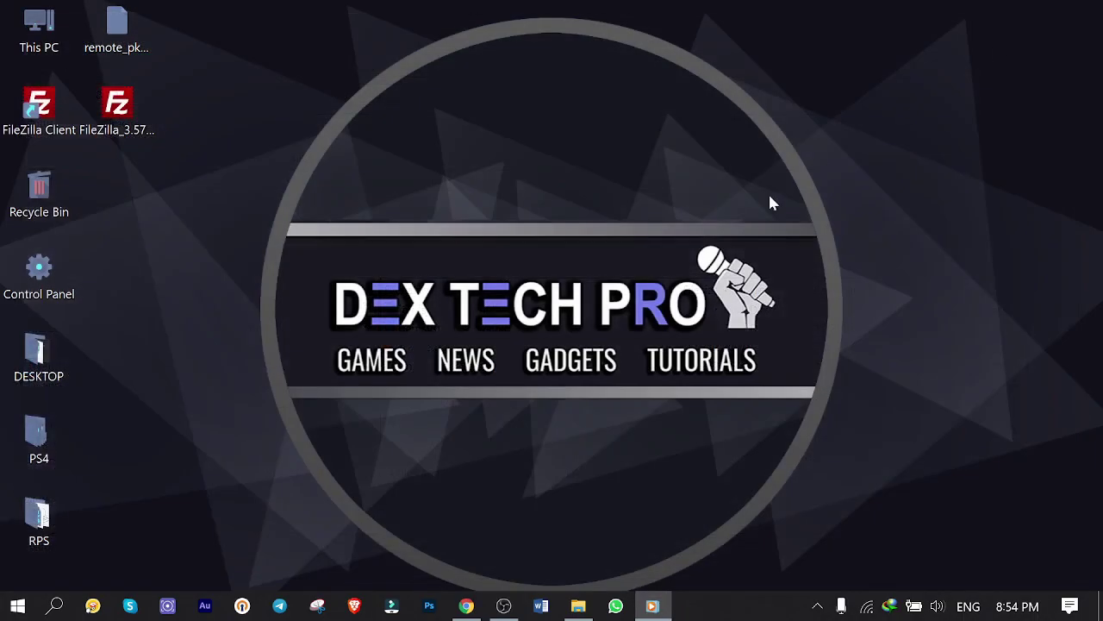
Step: Open the desktop RPS folder and run PS4 Remote PKG Sender V2 as administrator
{"action": "left_click", "coordinate": [34, 526]}
{"action": "double_click", "coordinate": [35, 526]}
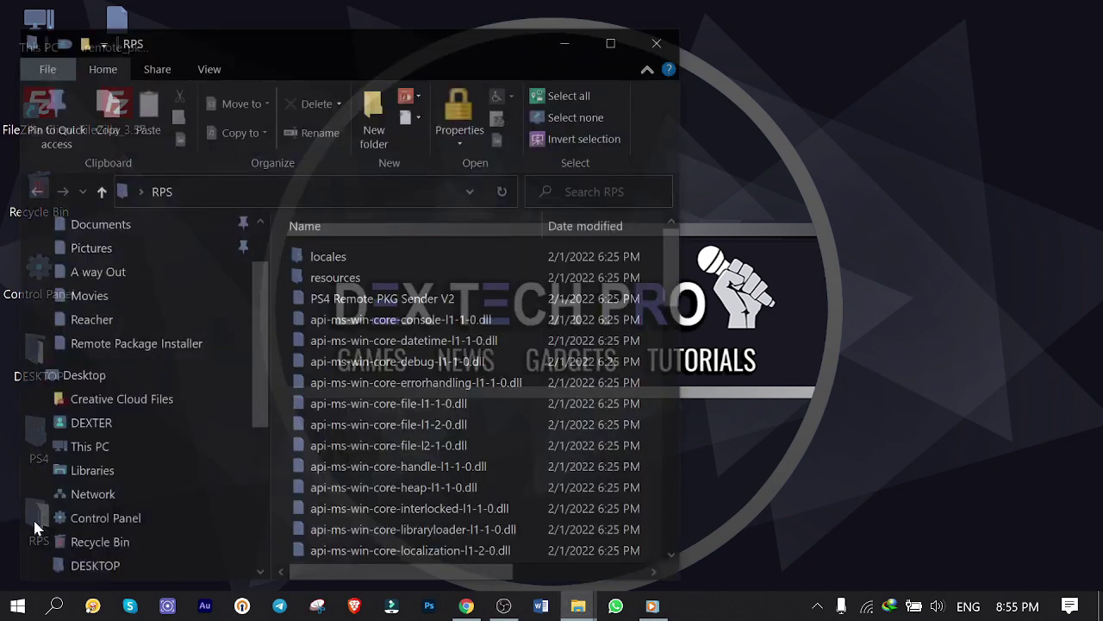
{"action": "left_click", "coordinate": [297, 298]}
{"action": "right_click", "coordinate": [319, 300]}
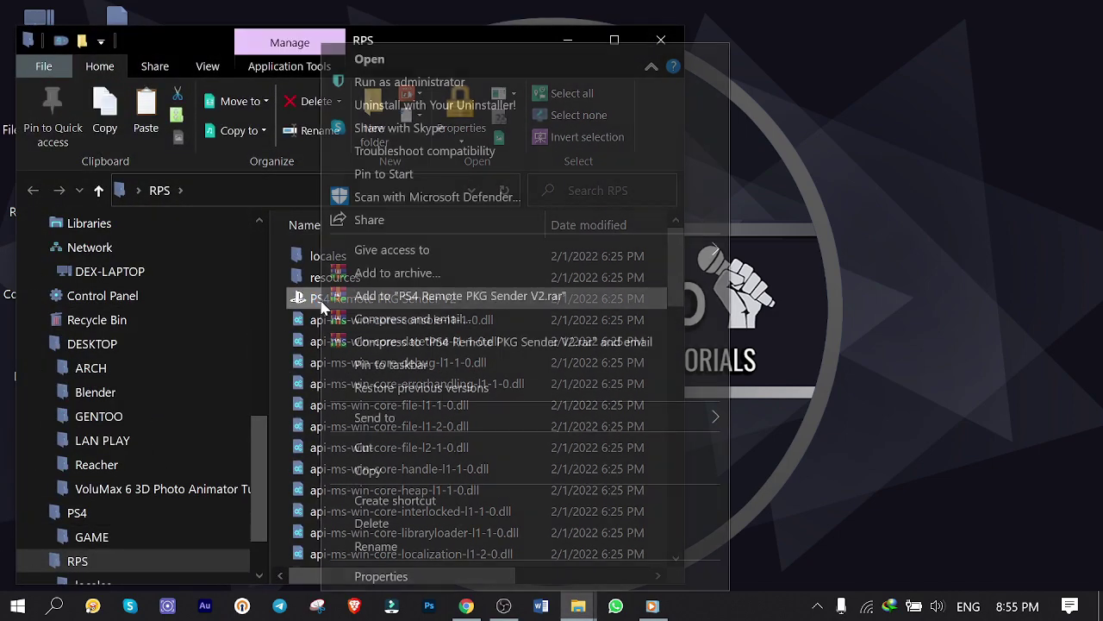
{"action": "left_click", "coordinate": [376, 81]}
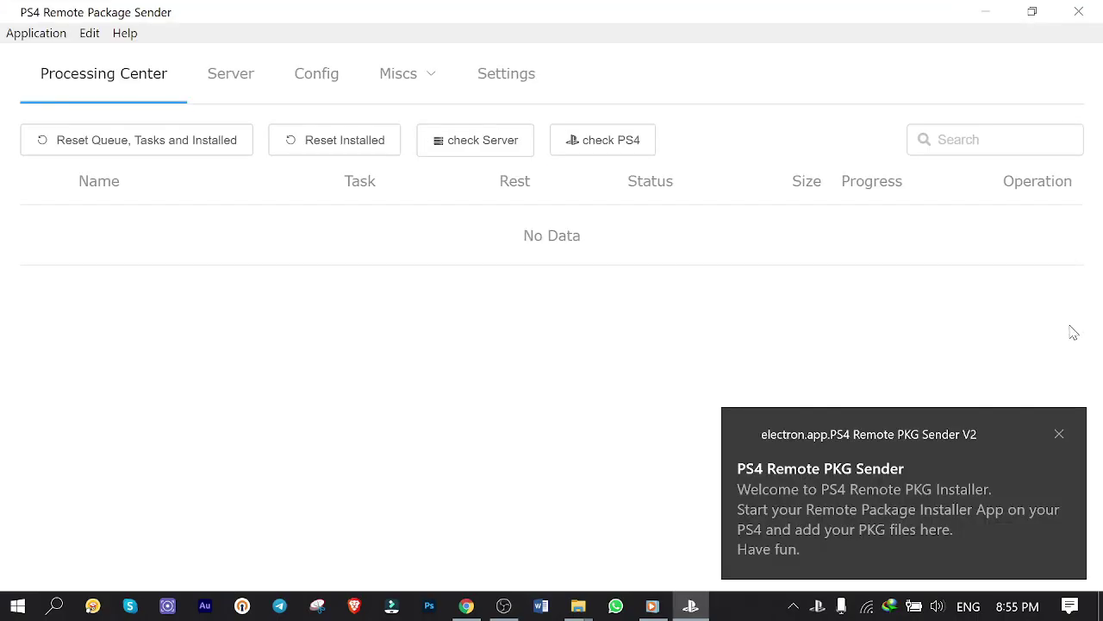
Step: Choose Wi-Fi 192.168.1.104 as server IP, verifying port 8337 and PS4 IP 192.168.1.103
{"action": "left_click", "coordinate": [315, 76]}
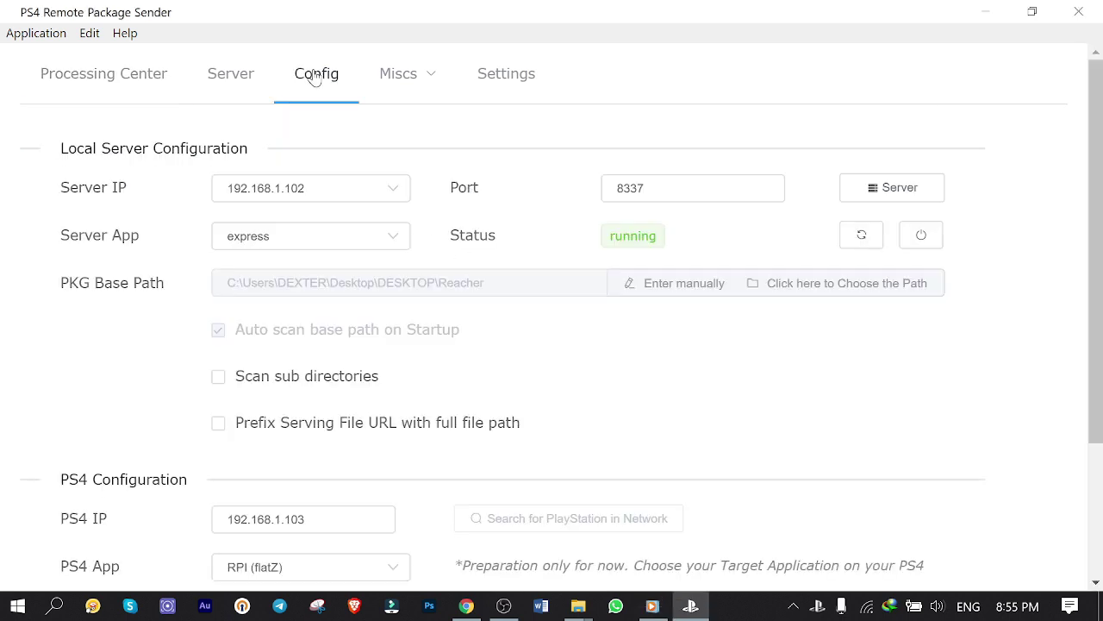
{"action": "left_click", "coordinate": [318, 187]}
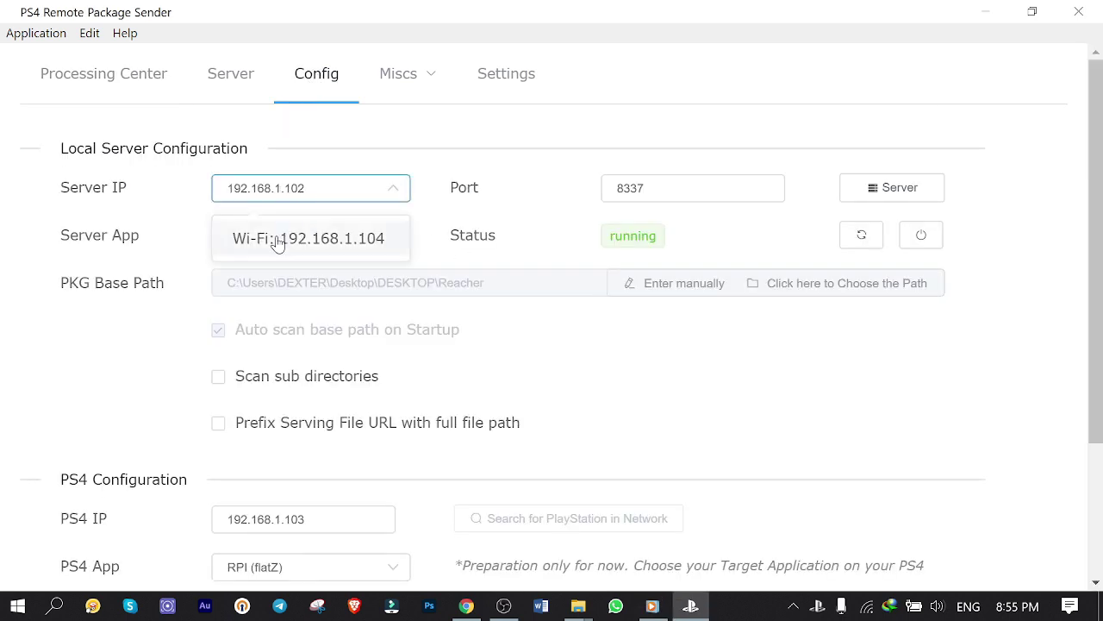
{"action": "left_click", "coordinate": [328, 242]}
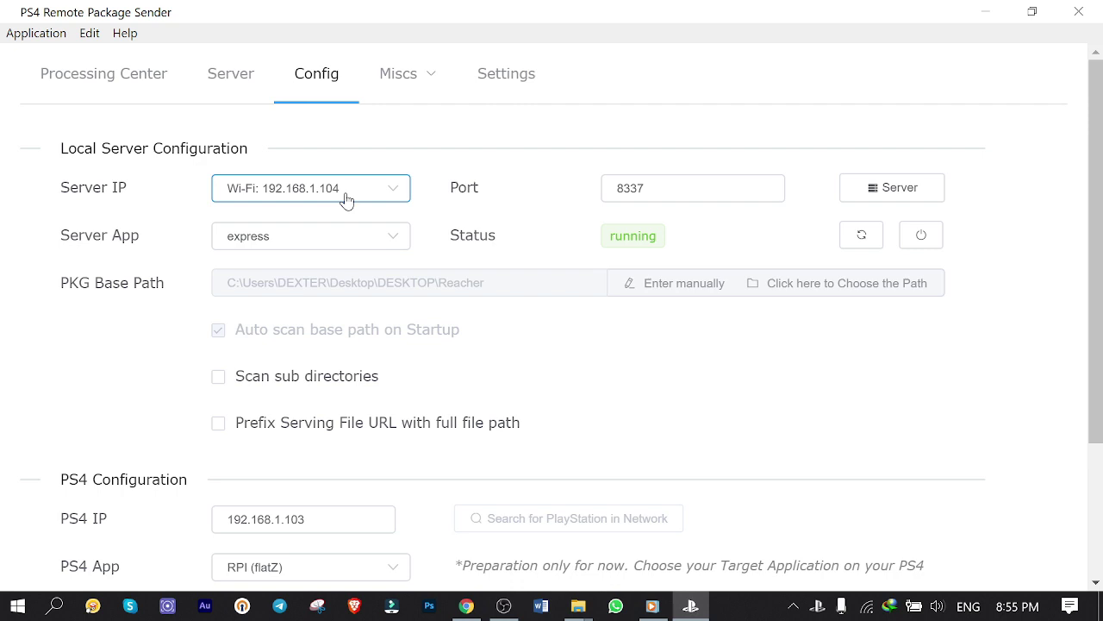
{"action": "double_click", "coordinate": [650, 189]}
{"action": "left_click", "coordinate": [667, 184]}
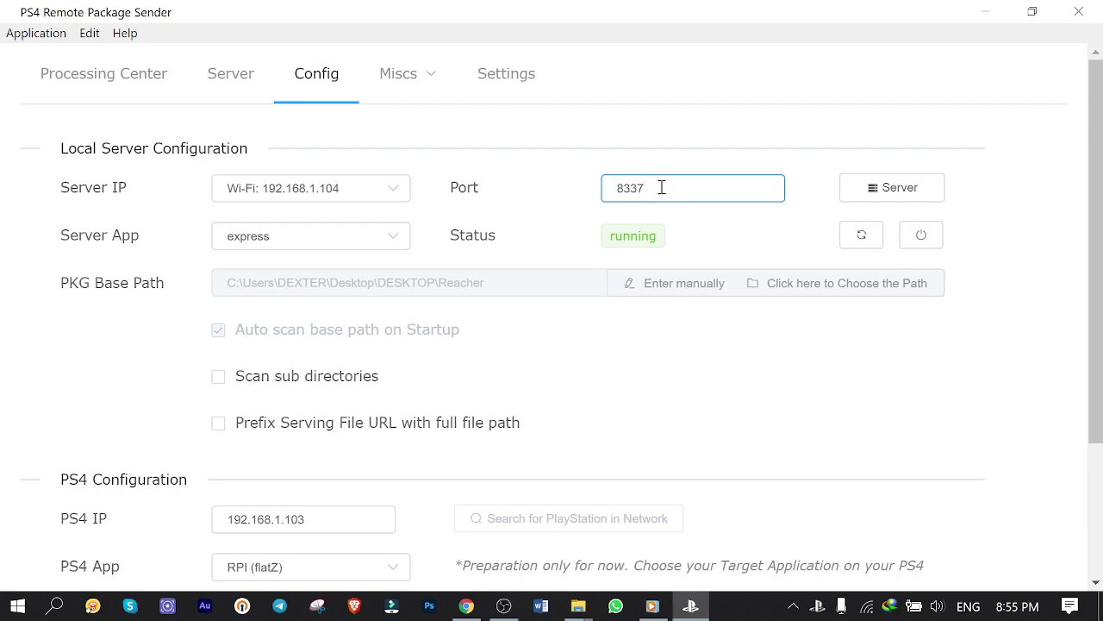
{"action": "scroll", "coordinate": [587, 305], "scroll_direction": "down", "scroll_amount": 1}
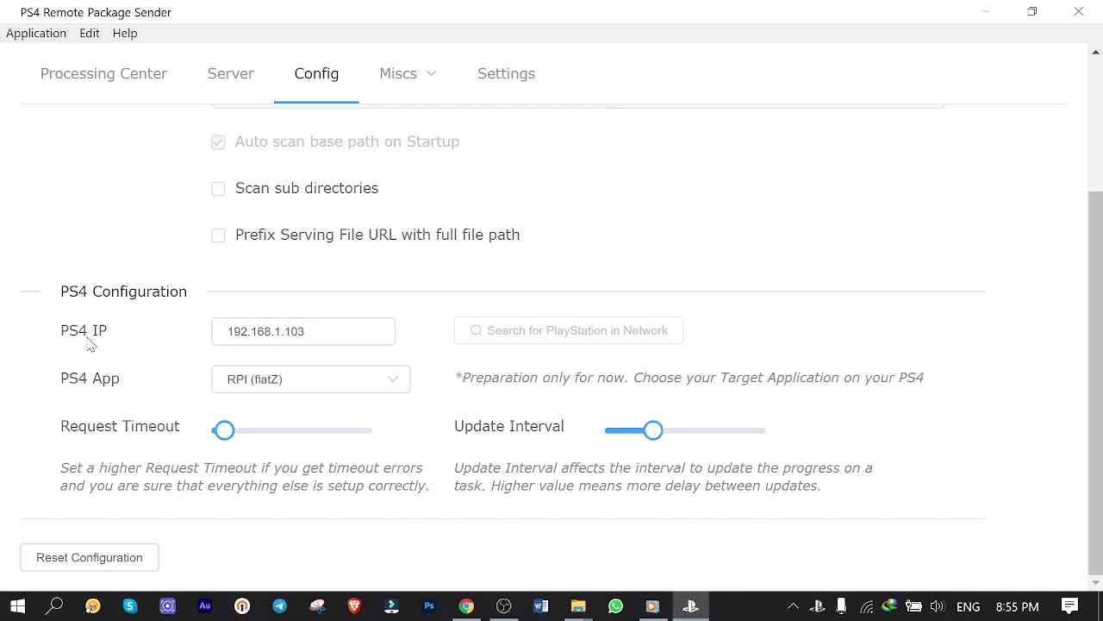
{"action": "left_click_drag", "start_coordinate": [305, 331], "coordinate": [212, 333]}
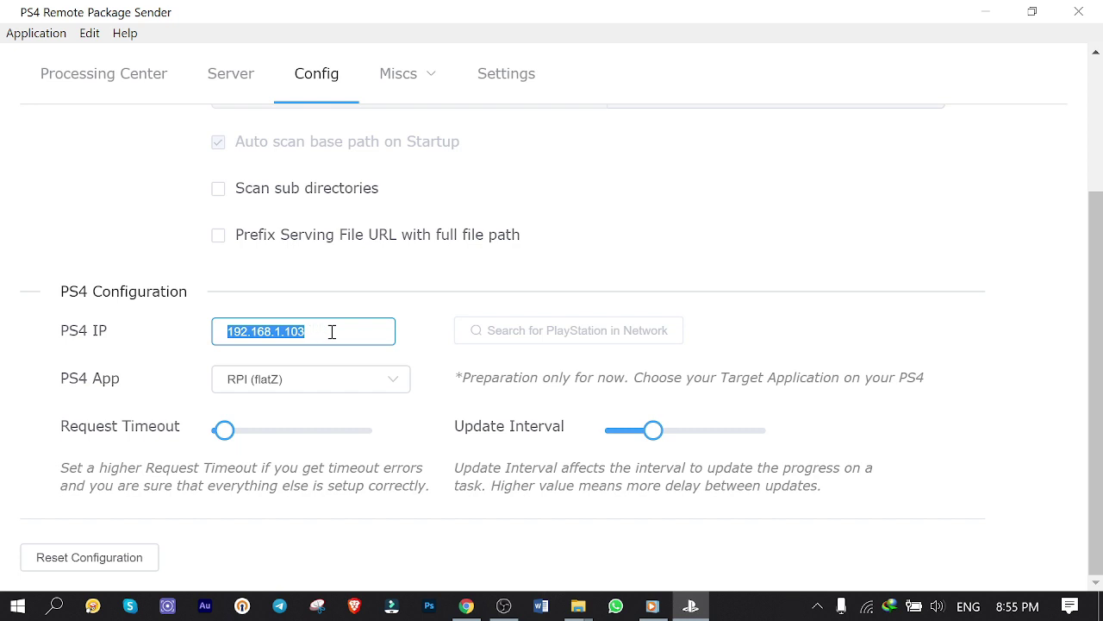
{"action": "left_click", "coordinate": [332, 331]}
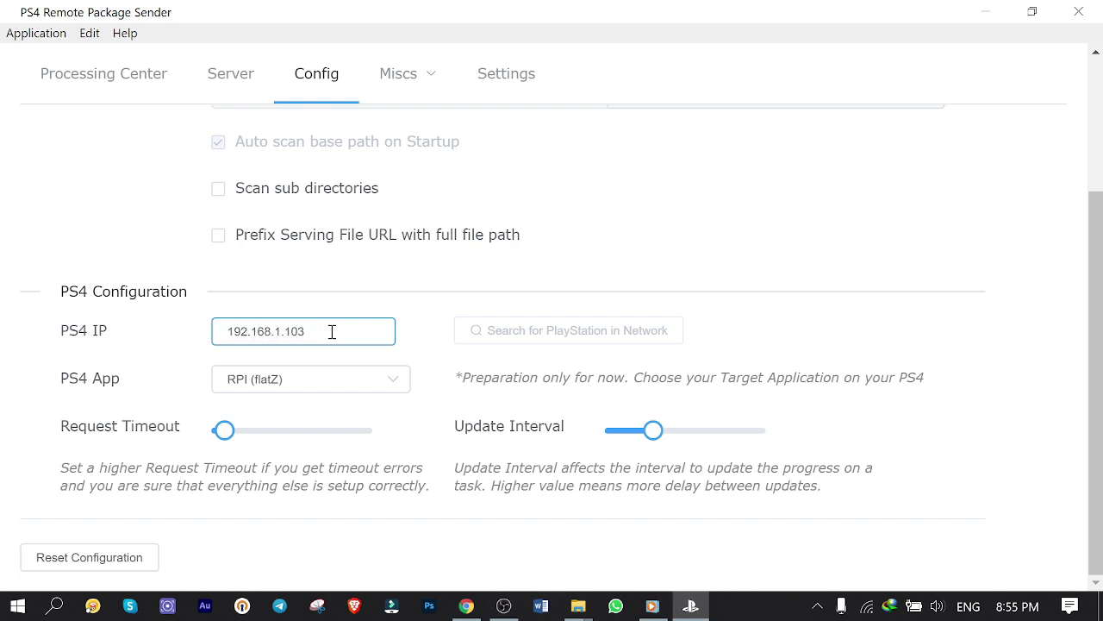
{"action": "scroll", "coordinate": [332, 331], "scroll_direction": "up", "scroll_amount": 2}
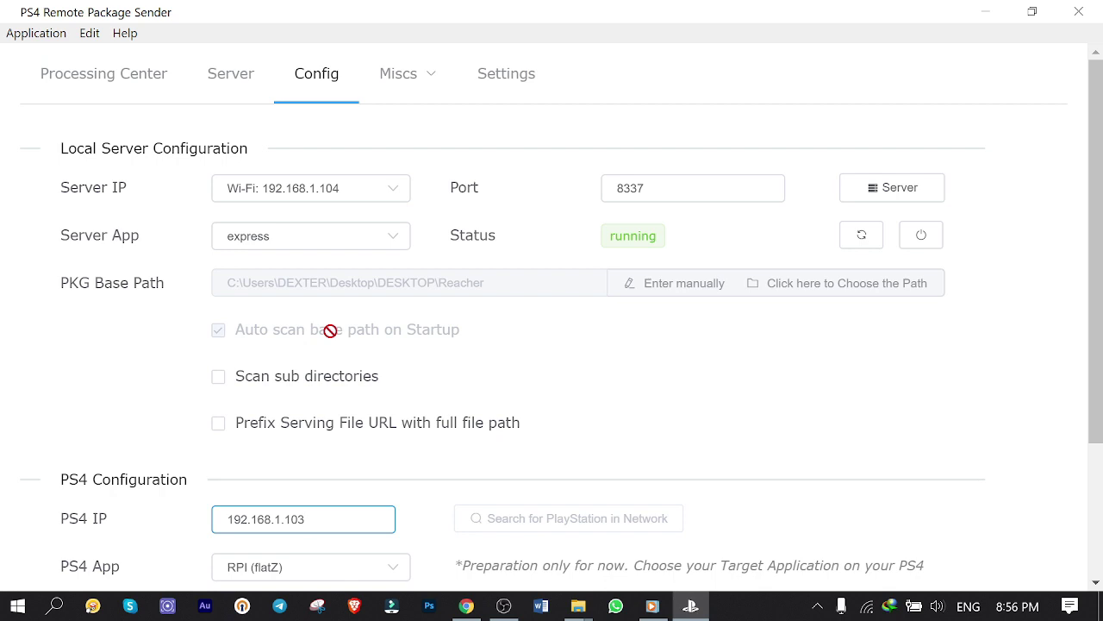
Step: In Processing Center, run the server heartbeat check and the PS4 reachability check
{"action": "left_click", "coordinate": [99, 86]}
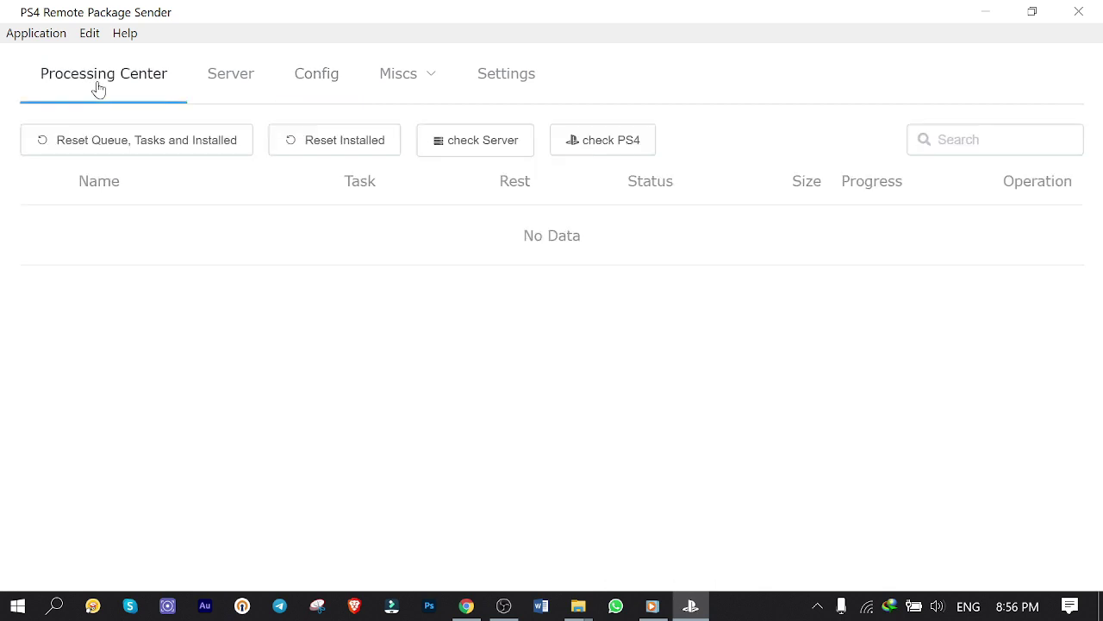
{"action": "left_click", "coordinate": [446, 147]}
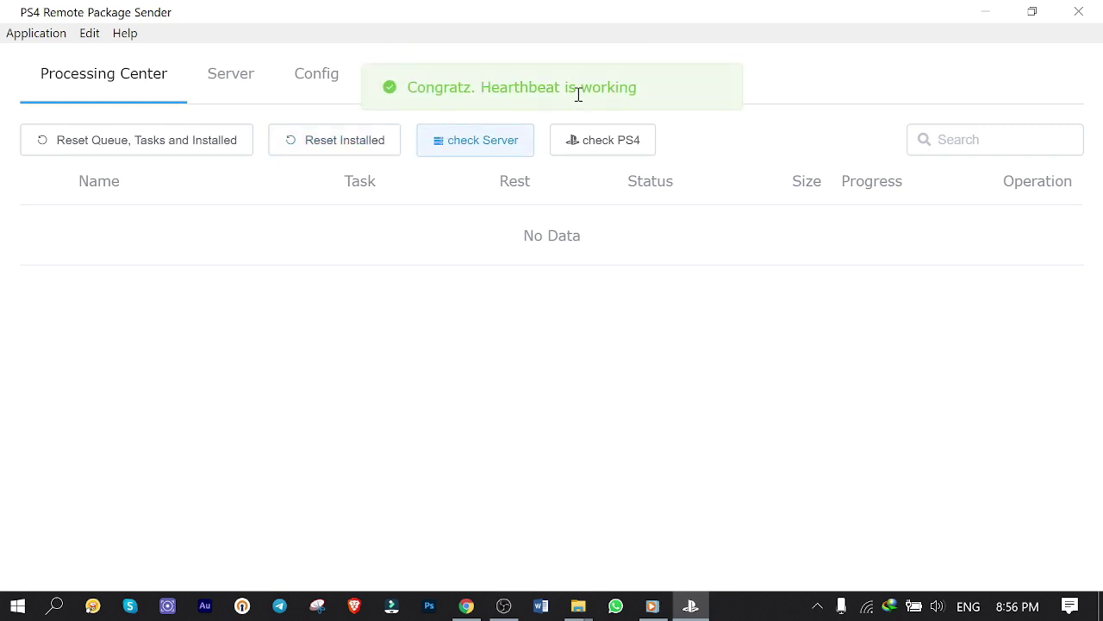
{"action": "left_click", "coordinate": [608, 146]}
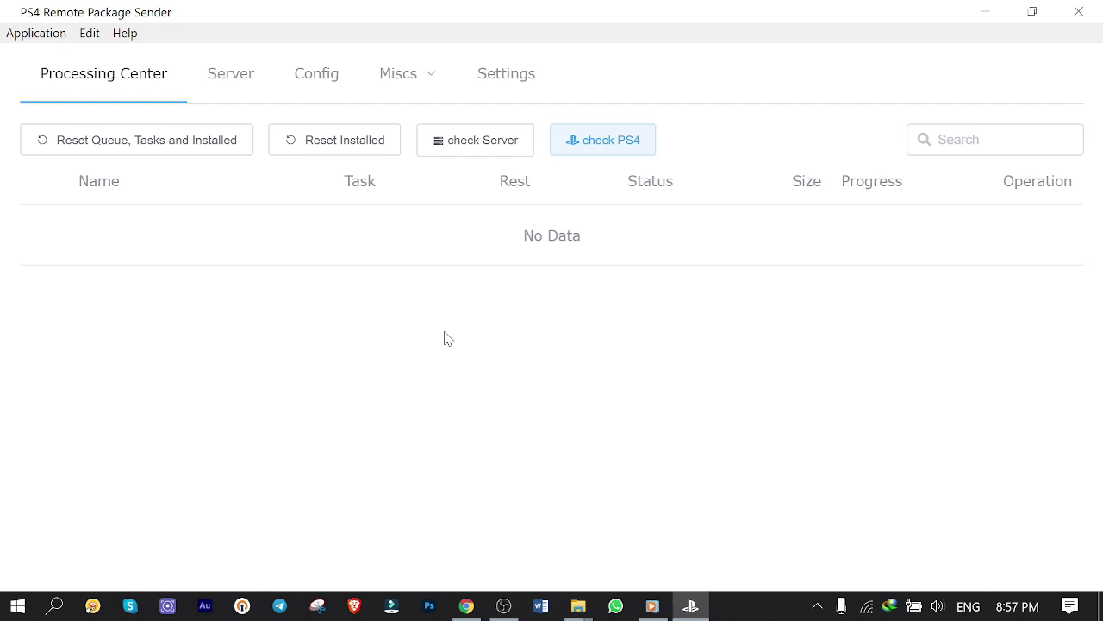
Step: Set the PKG base path to Desktop\PS4\GAME, so app.pkg (522.72 MB) is served
{"action": "left_click", "coordinate": [315, 74]}
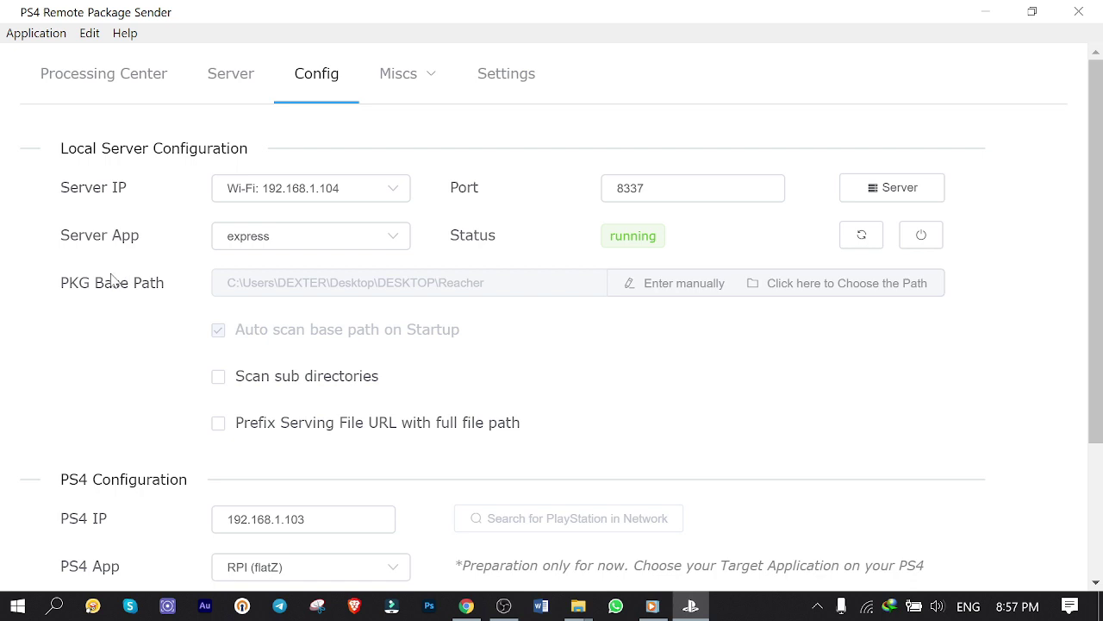
{"action": "left_click", "coordinate": [801, 293]}
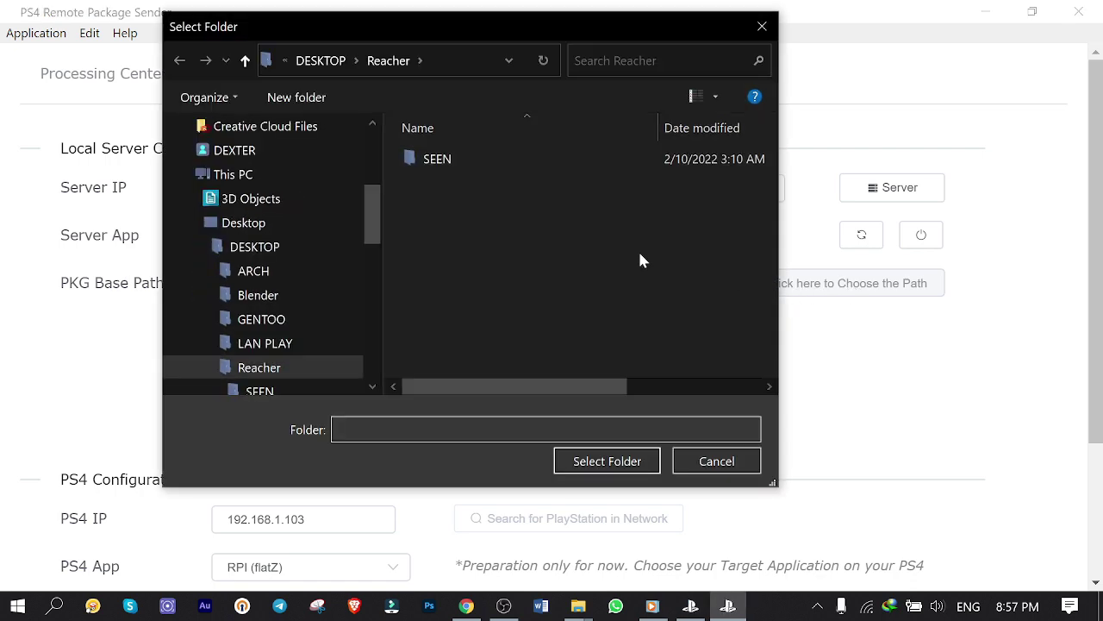
{"action": "left_click_drag", "start_coordinate": [373, 224], "coordinate": [374, 115]}
{"action": "left_click", "coordinate": [226, 157]}
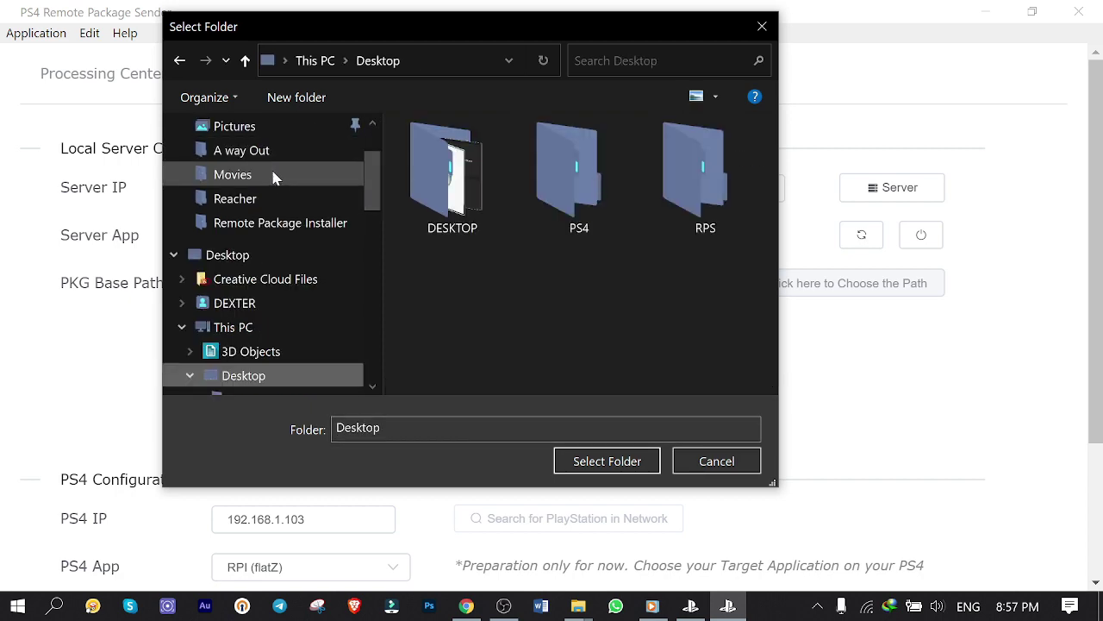
{"action": "double_click", "coordinate": [601, 191]}
{"action": "double_click", "coordinate": [444, 159]}
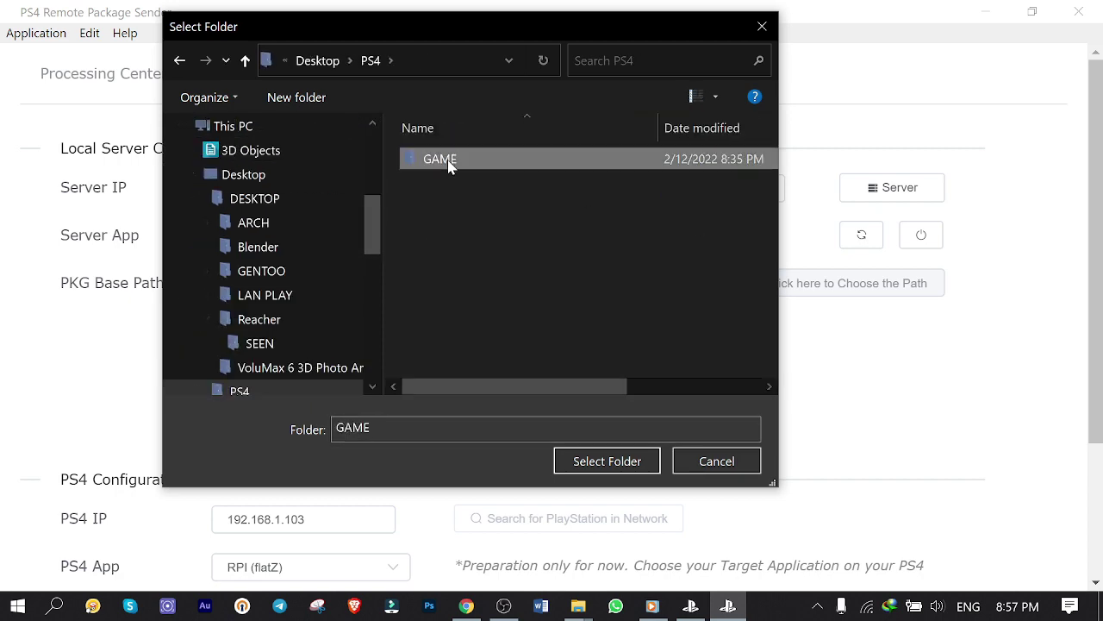
{"action": "left_click", "coordinate": [595, 463]}
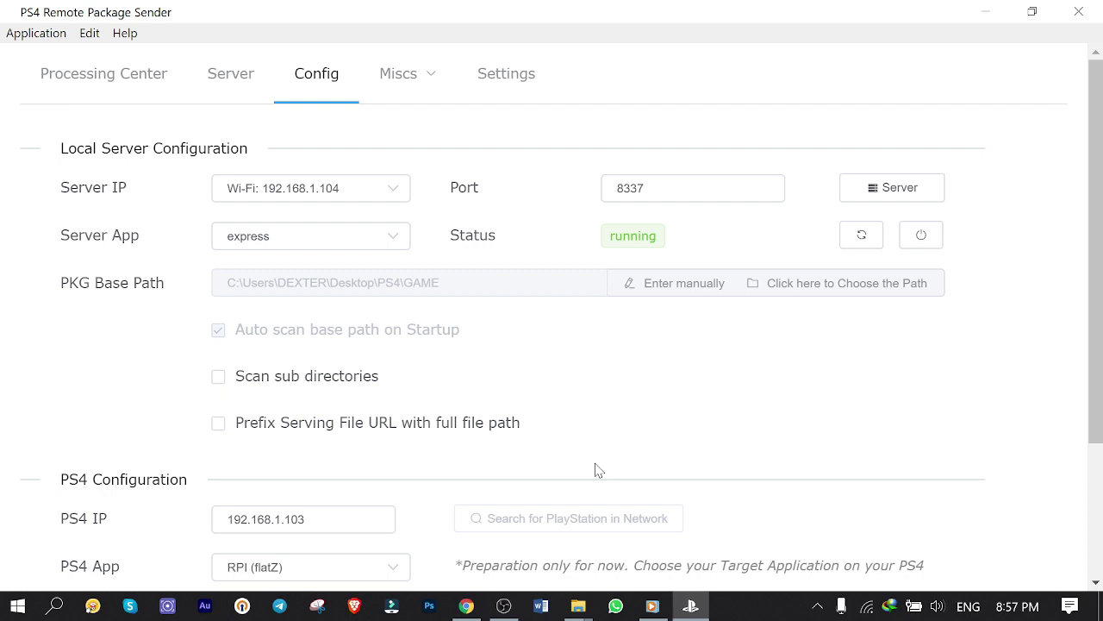
{"action": "left_click", "coordinate": [226, 78]}
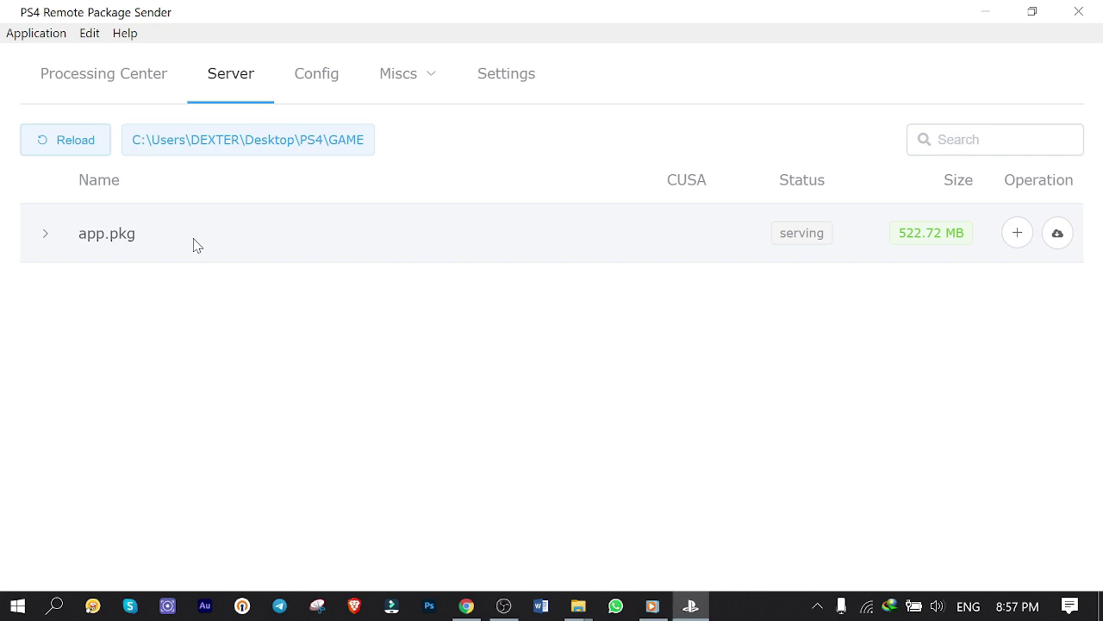
Step: Add app.pkg to the install queue and send it to the PS4
{"action": "left_click", "coordinate": [1018, 235]}
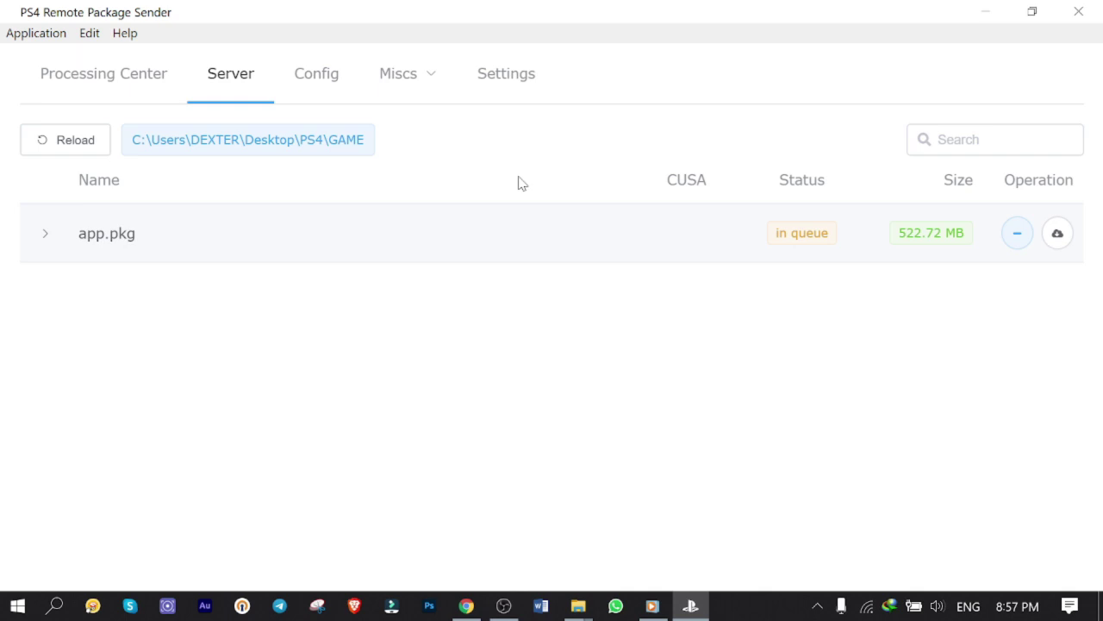
{"action": "left_click", "coordinate": [125, 74]}
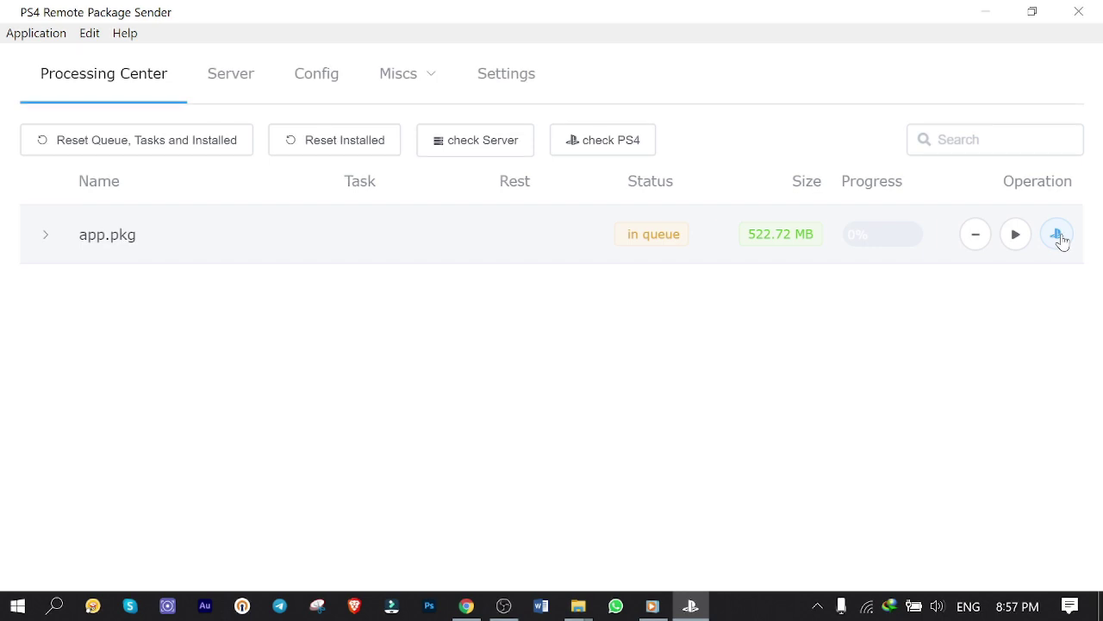
{"action": "left_click", "coordinate": [1065, 242]}
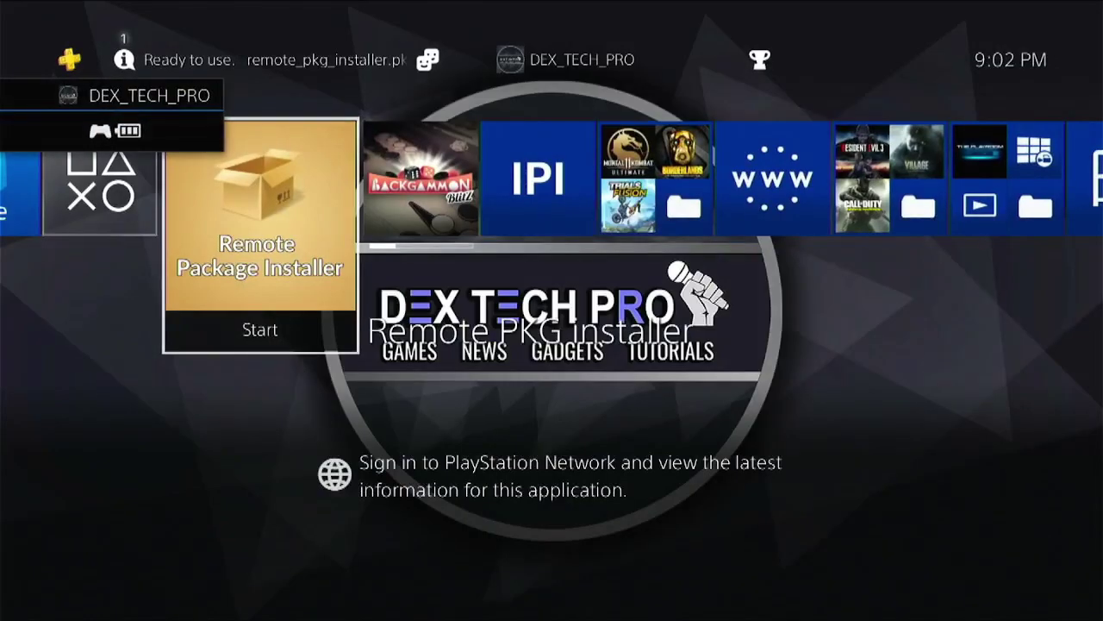
Step: Open the Backgammon Blitz tile's 522.8 MB download progress on the home screen
{"action": "key", "text": "Right"}
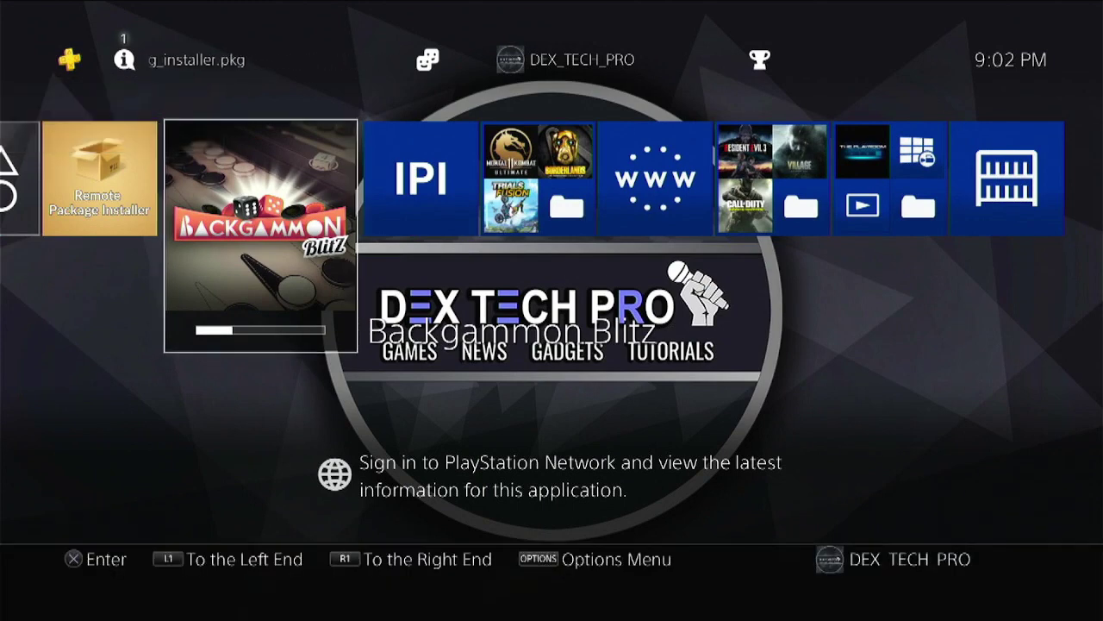
{"action": "key", "text": "Return"}
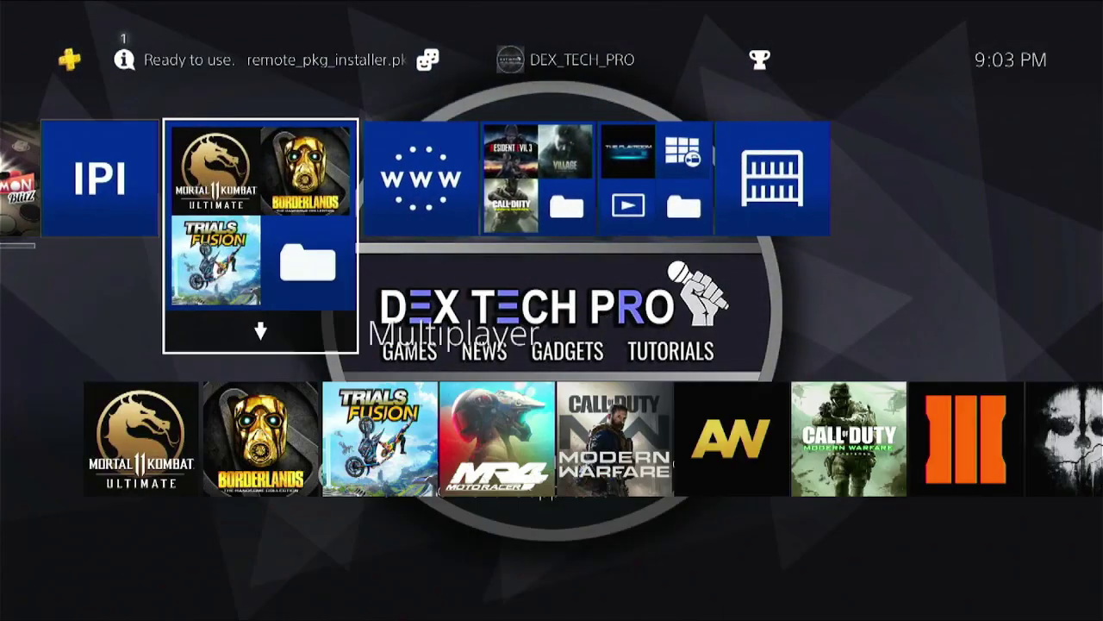
Step: Open the Multiplayer games folder on the PS4 home screen
{"action": "key", "text": "Return"}
{"action": "key", "text": "Return"}
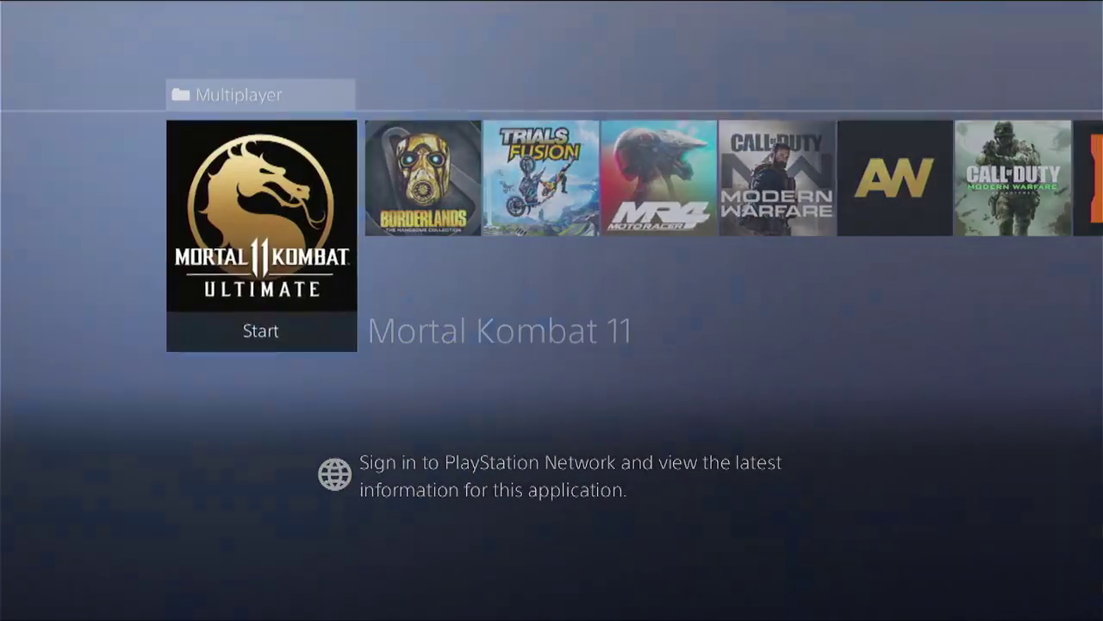